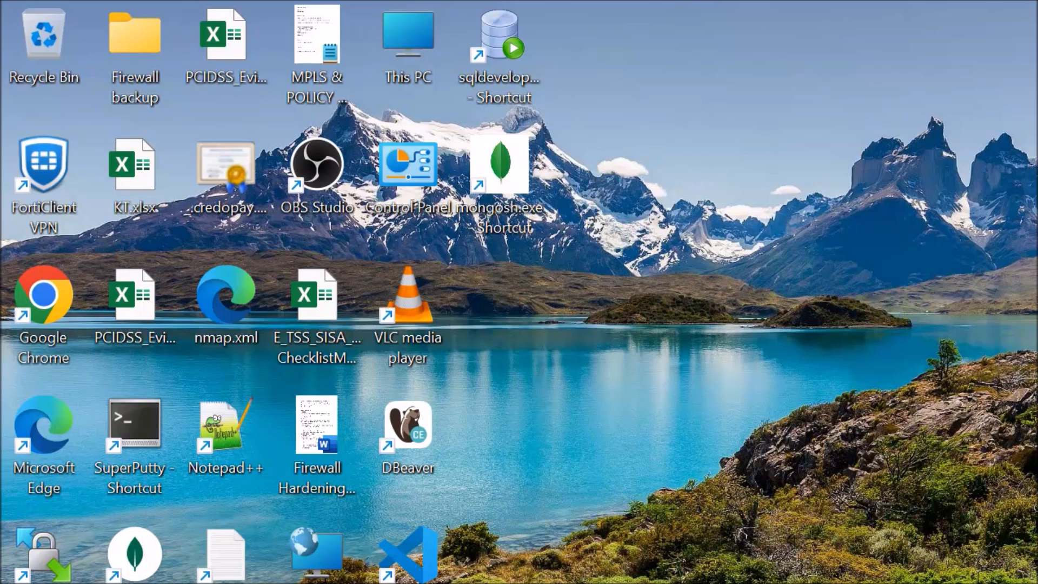
Switch to the 2016 Server remote session and open the Services console in a maximized window
{"action": "key", "text": "alt+Tab"}
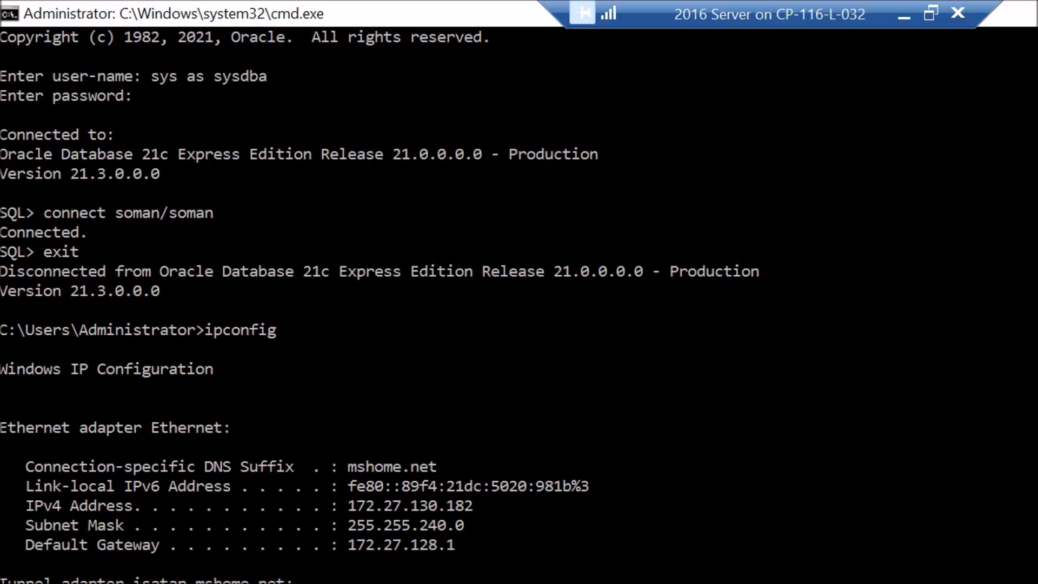
{"action": "scroll", "coordinate": [519, 303], "scroll_direction": "down", "scroll_amount": 3}
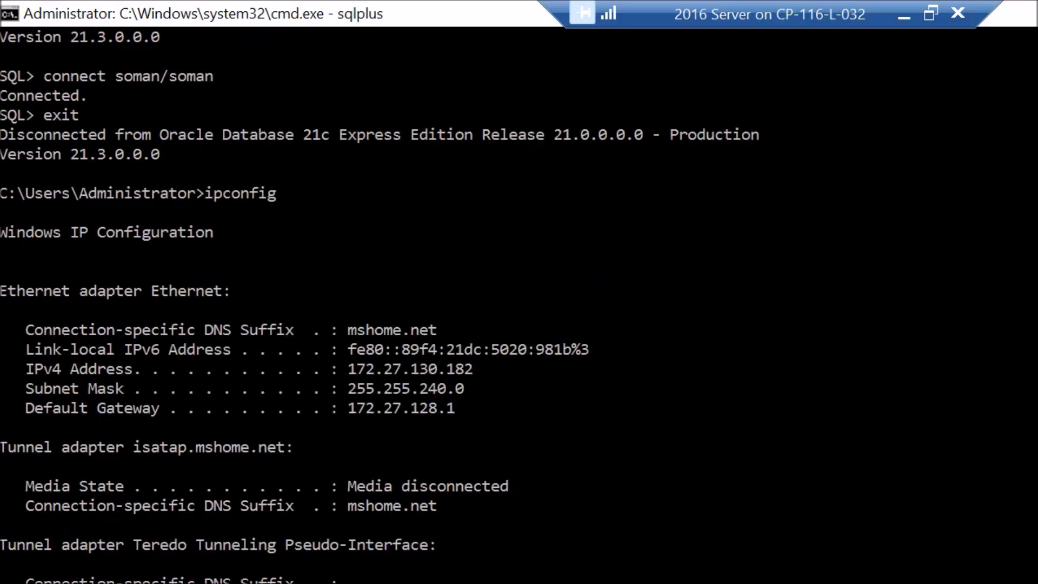
{"action": "key", "text": "alt+Tab"}
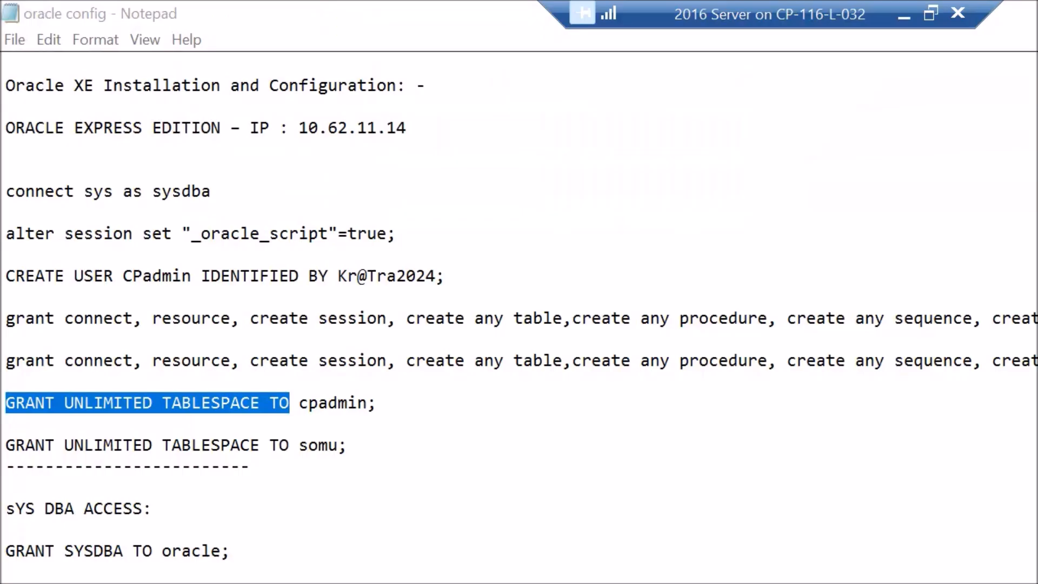
{"action": "key", "text": "alt+Tab"}
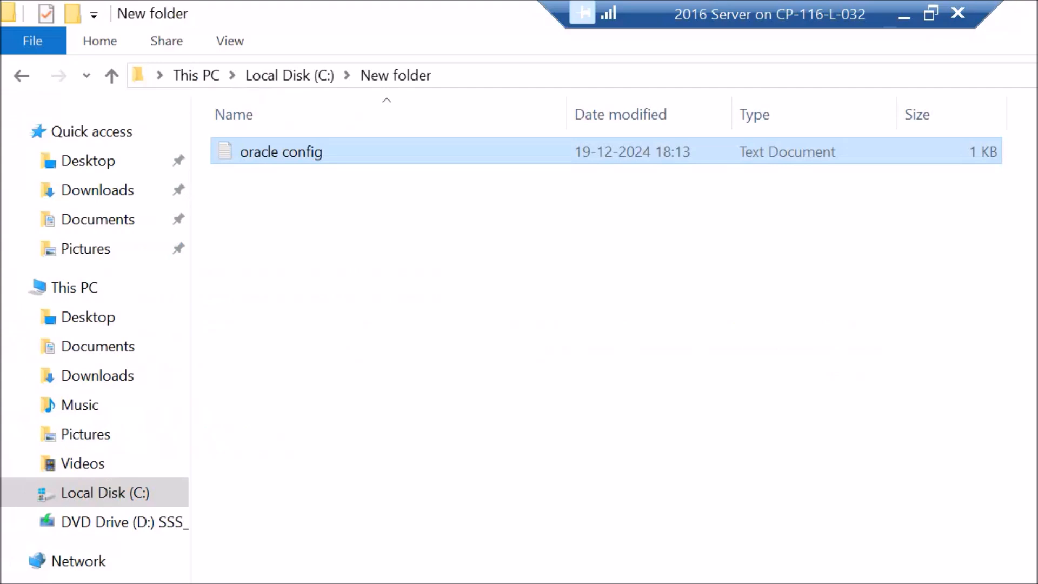
{"action": "key", "text": "super+r"}
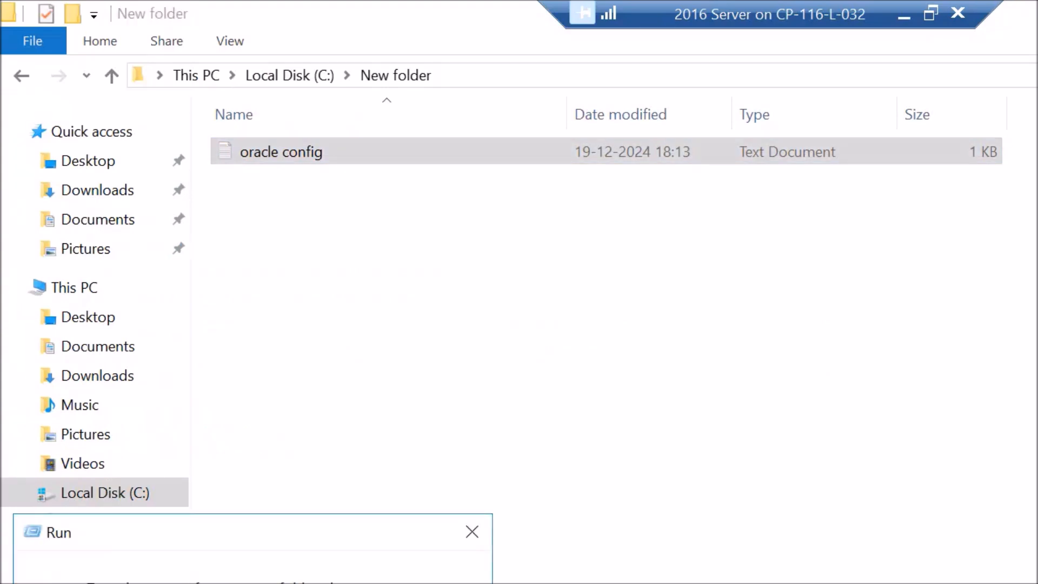
{"action": "key", "text": "Return"}
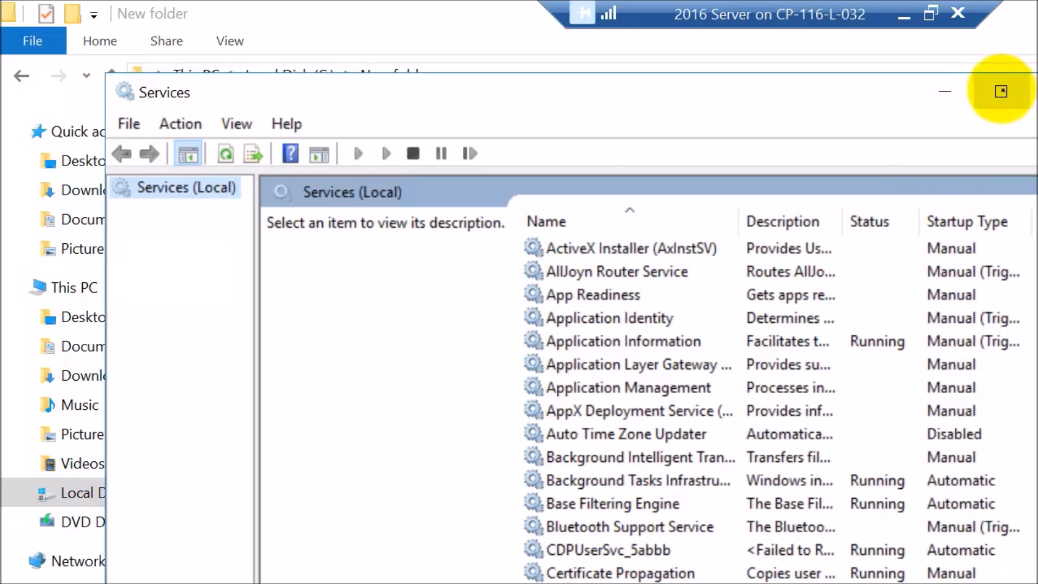
{"action": "left_click", "coordinate": [1001, 91]}
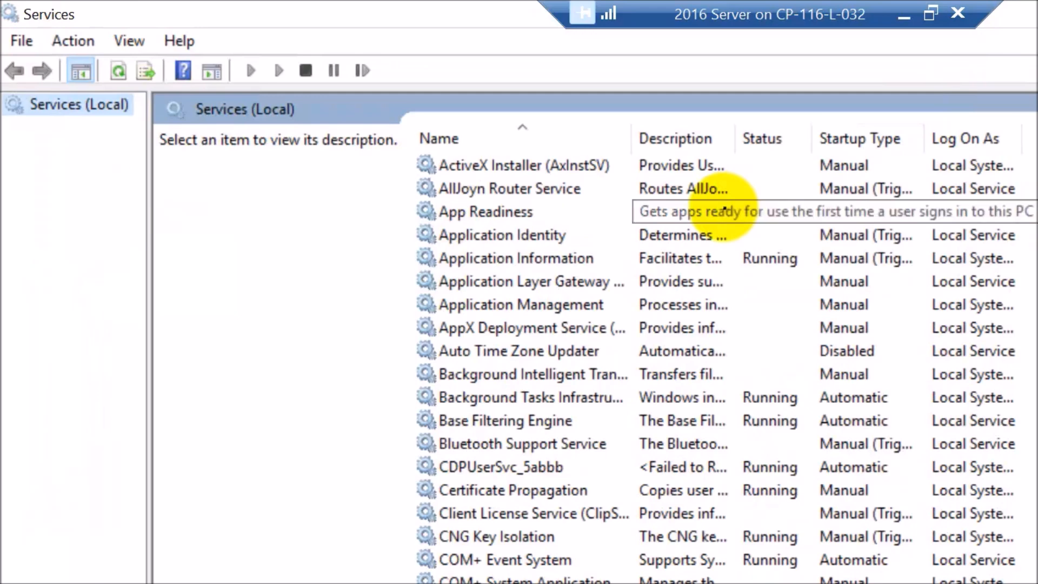
Widen the Name column of the services list and jump to the services starting with O
{"action": "scroll", "coordinate": [594, 187], "scroll_direction": "down", "scroll_amount": 3}
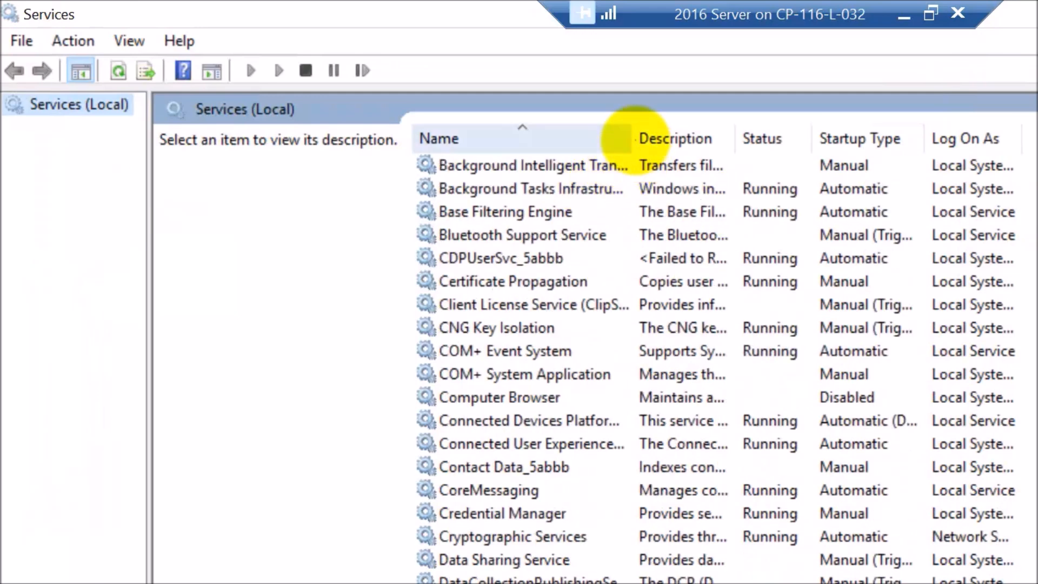
{"action": "left_click_drag", "start_coordinate": [630, 137], "coordinate": [741, 135]}
{"action": "left_click", "coordinate": [545, 277]}
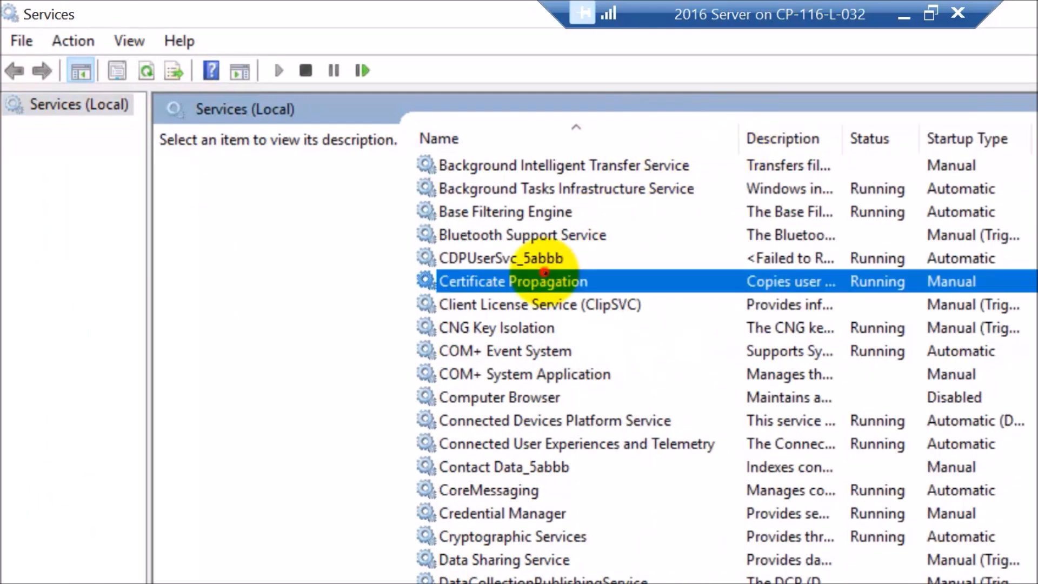
{"action": "key", "text": "o"}
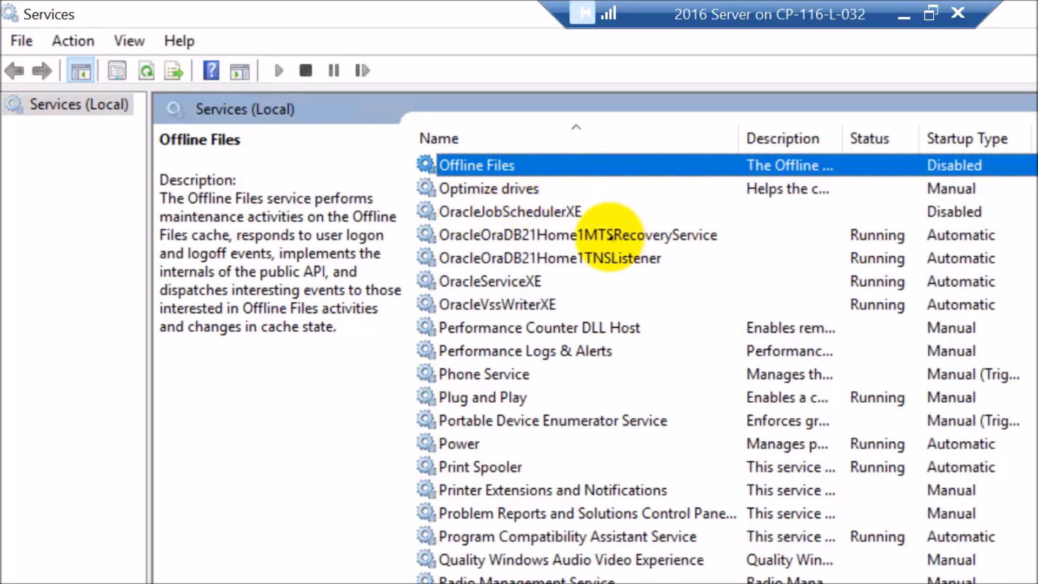
Stop the OracleOraDB21Home1MTSRecoveryService and OracleOraDB21Home1TNSListener services
{"action": "left_click", "coordinate": [609, 237]}
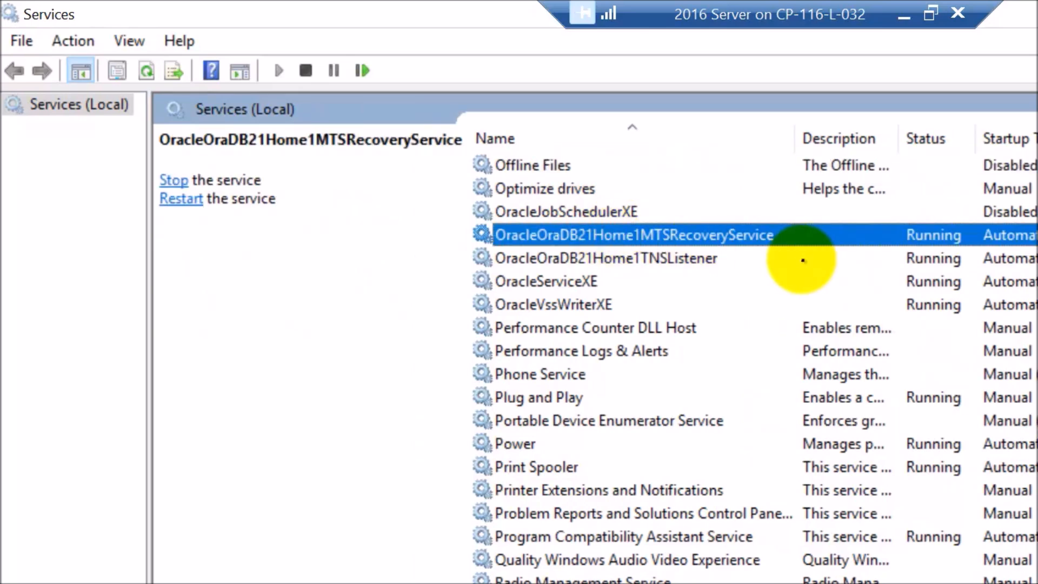
{"action": "right_click", "coordinate": [799, 238]}
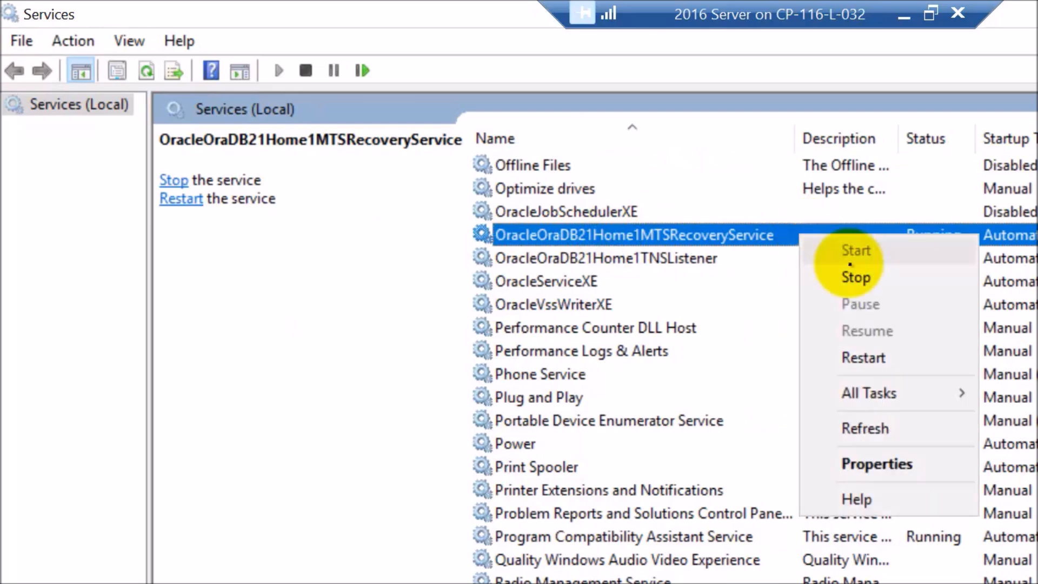
{"action": "left_click", "coordinate": [858, 275]}
{"action": "left_click", "coordinate": [625, 259]}
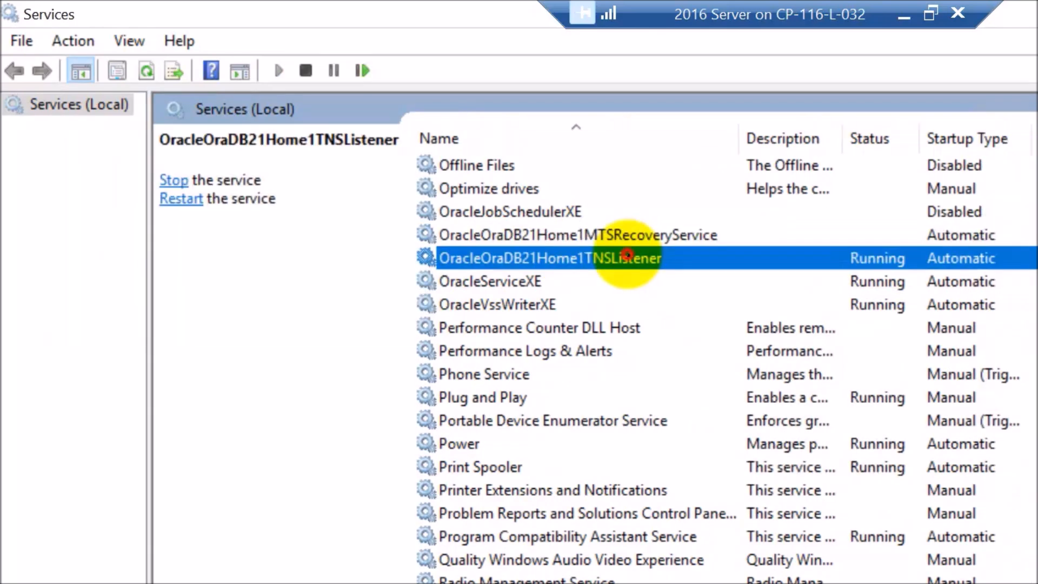
{"action": "right_click", "coordinate": [655, 258]}
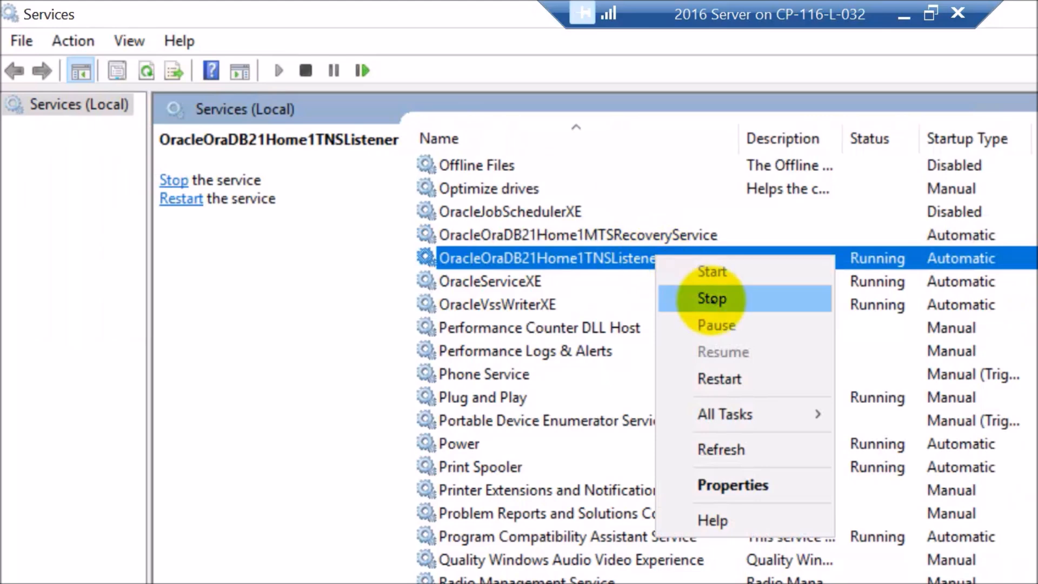
{"action": "left_click", "coordinate": [712, 299]}
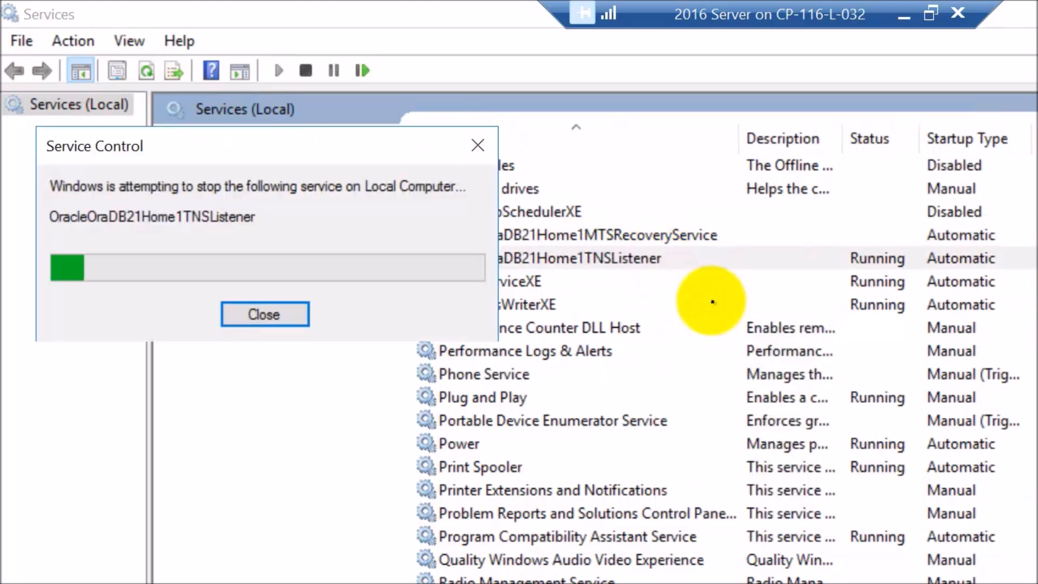
Stop the OracleServiceXE and OracleVssWriterXE services
{"action": "left_click", "coordinate": [487, 281]}
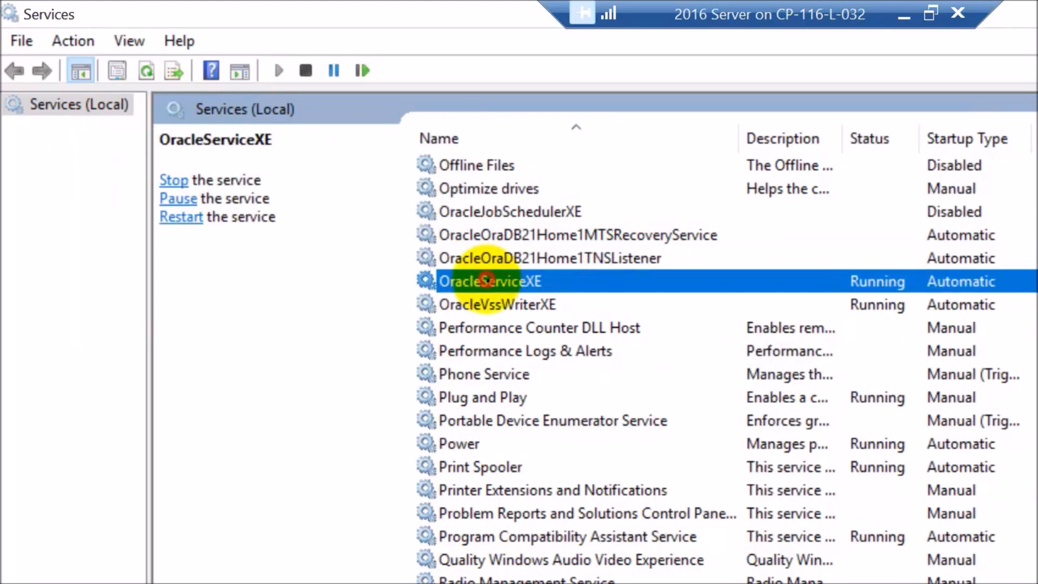
{"action": "right_click", "coordinate": [587, 280]}
{"action": "left_click", "coordinate": [640, 323]}
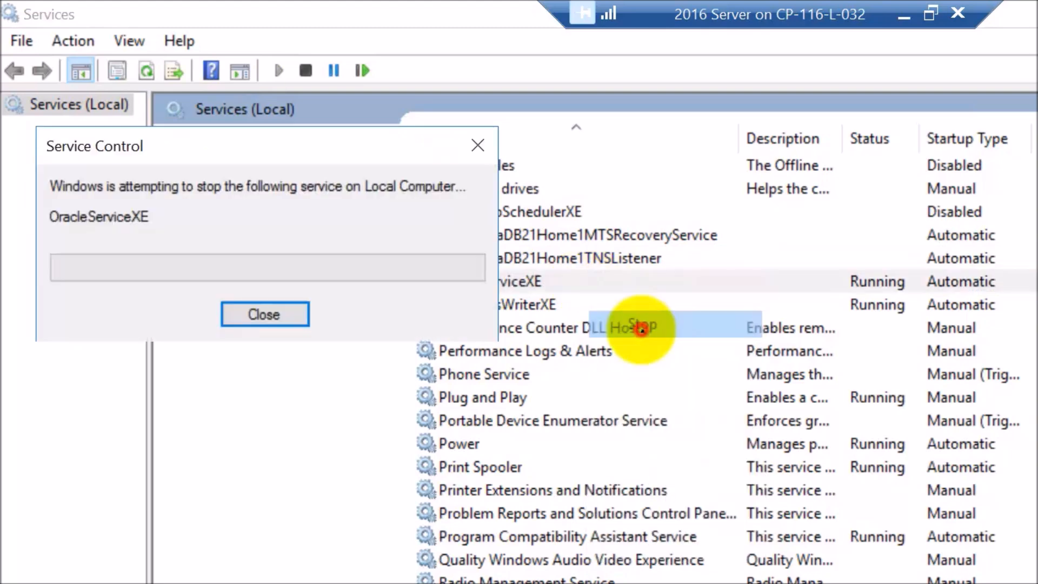
{"action": "left_click", "coordinate": [519, 304]}
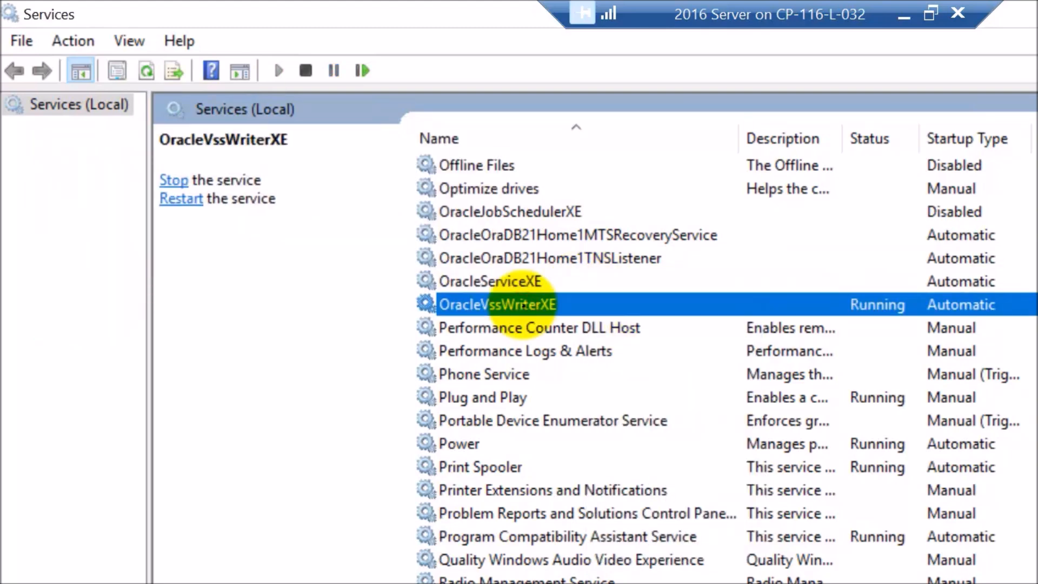
{"action": "right_click", "coordinate": [522, 305]}
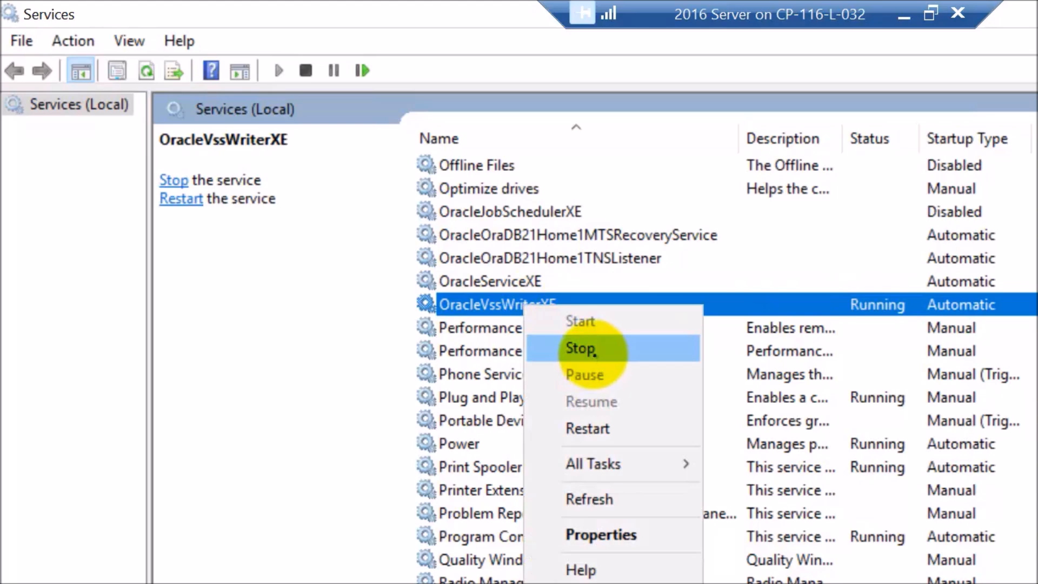
{"action": "left_click", "coordinate": [593, 353]}
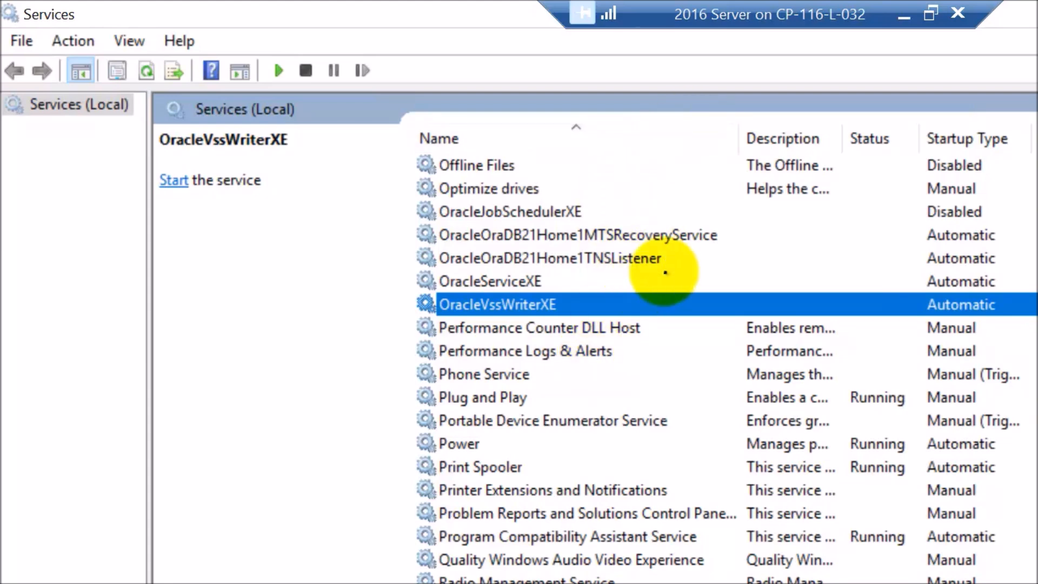
Leave the Services console and open Programs and Features from the Control Panel
{"action": "key", "text": "alt+Tab"}
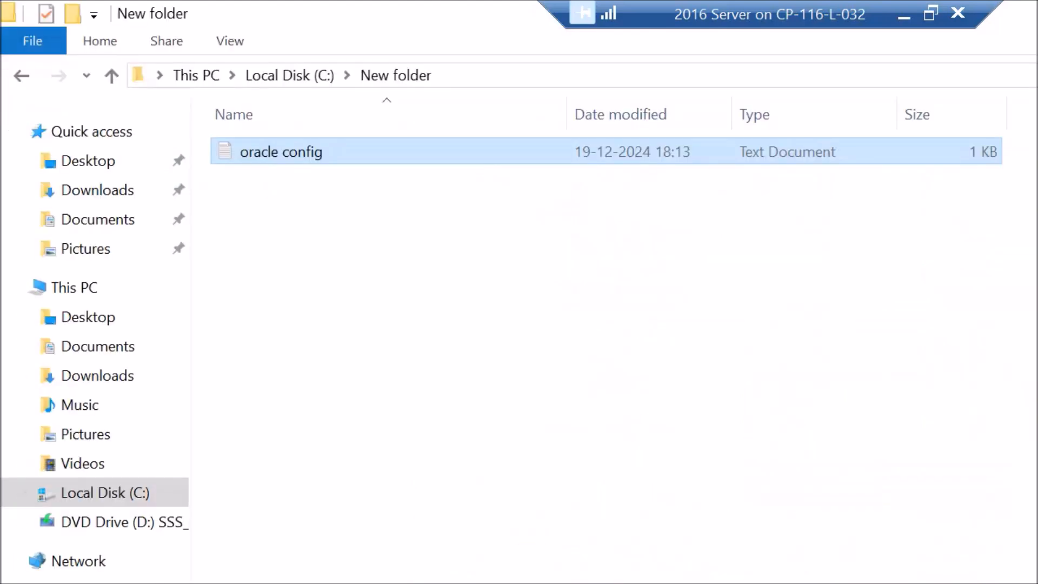
{"action": "key", "text": "super+s"}
{"action": "type", "text": "control"}
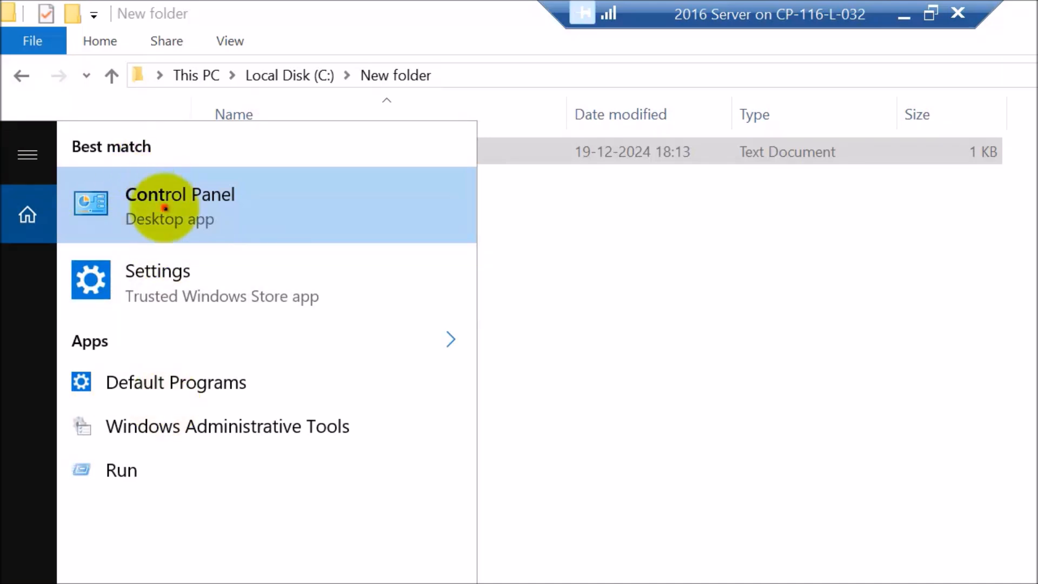
{"action": "left_click", "coordinate": [174, 238]}
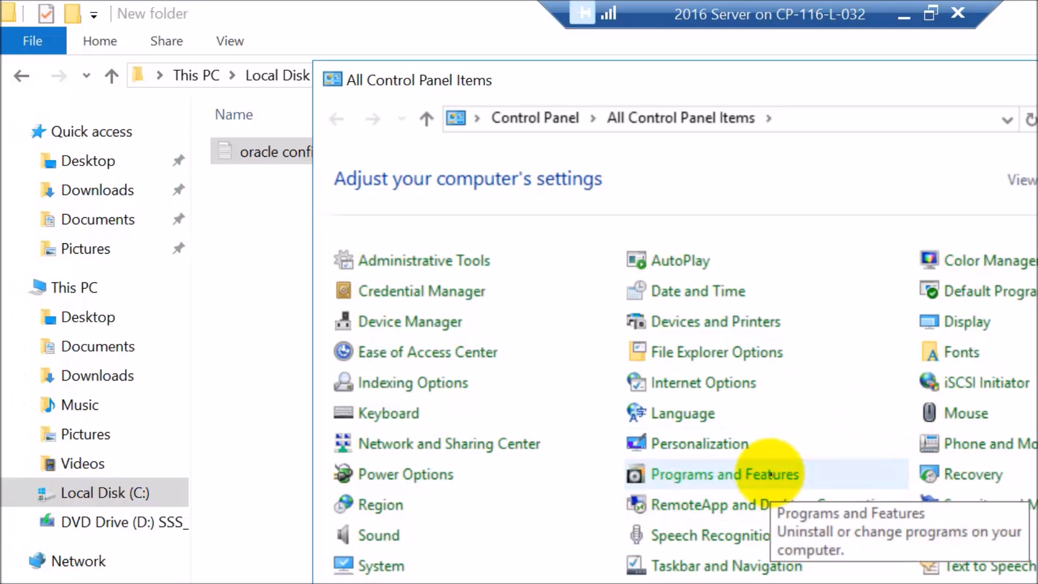
{"action": "left_click", "coordinate": [771, 474]}
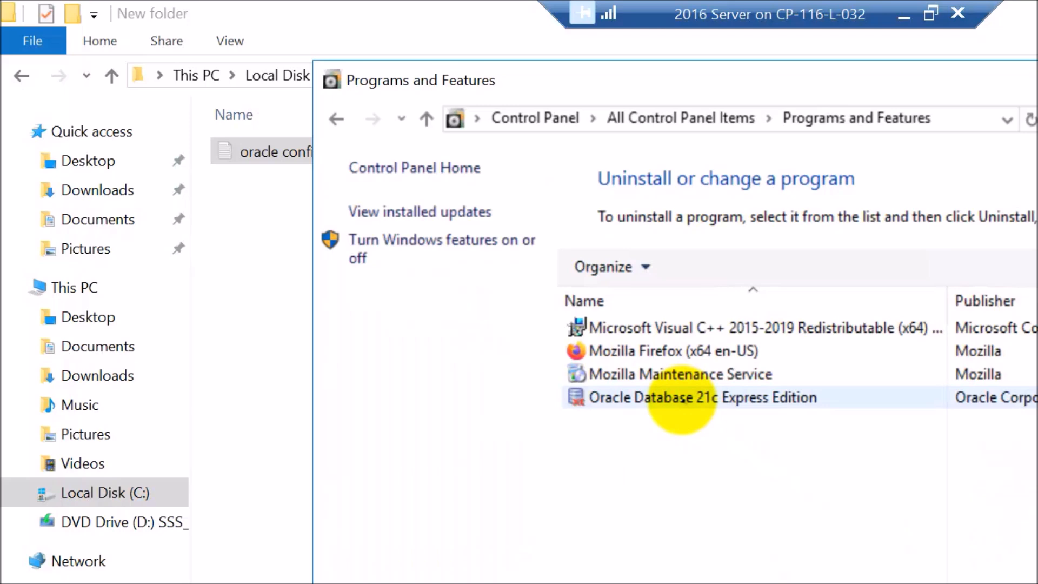
Request the uninstall of Oracle Database 21c Express Edition, but decline it and close Programs and Features
{"action": "left_click", "coordinate": [682, 400]}
{"action": "right_click", "coordinate": [682, 401]}
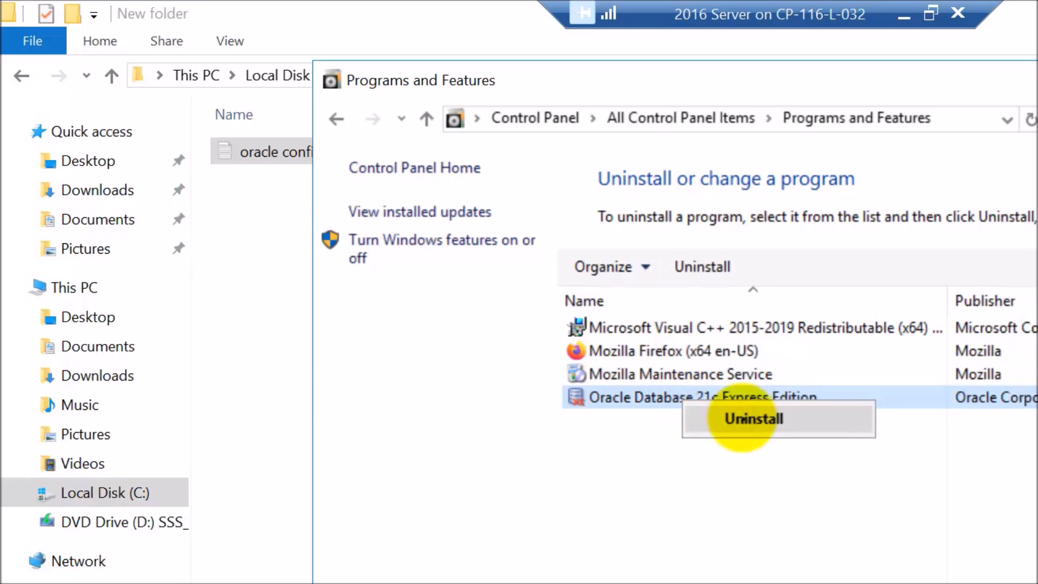
{"action": "left_click", "coordinate": [743, 418]}
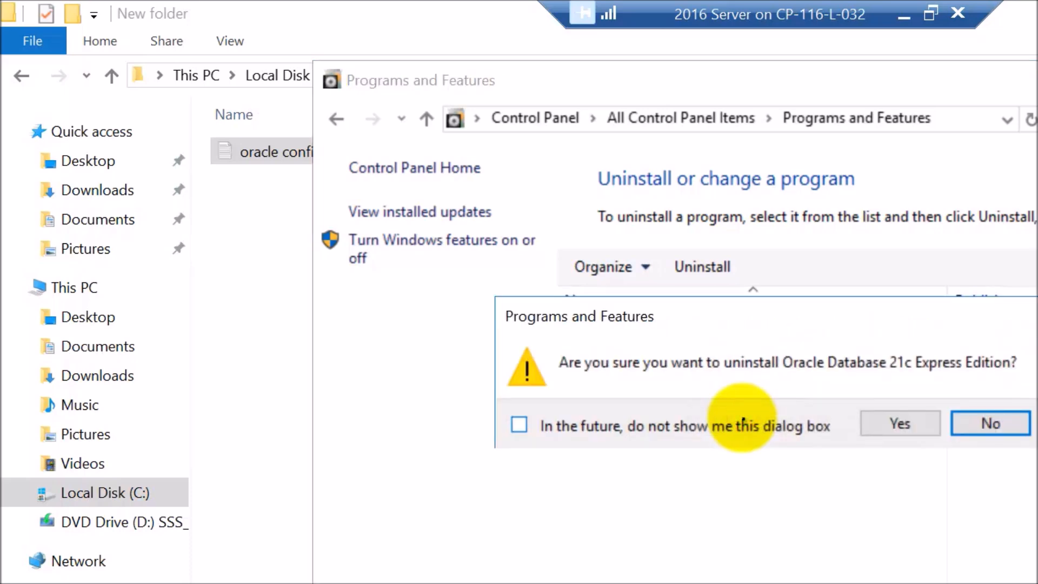
{"action": "left_click", "coordinate": [1007, 423]}
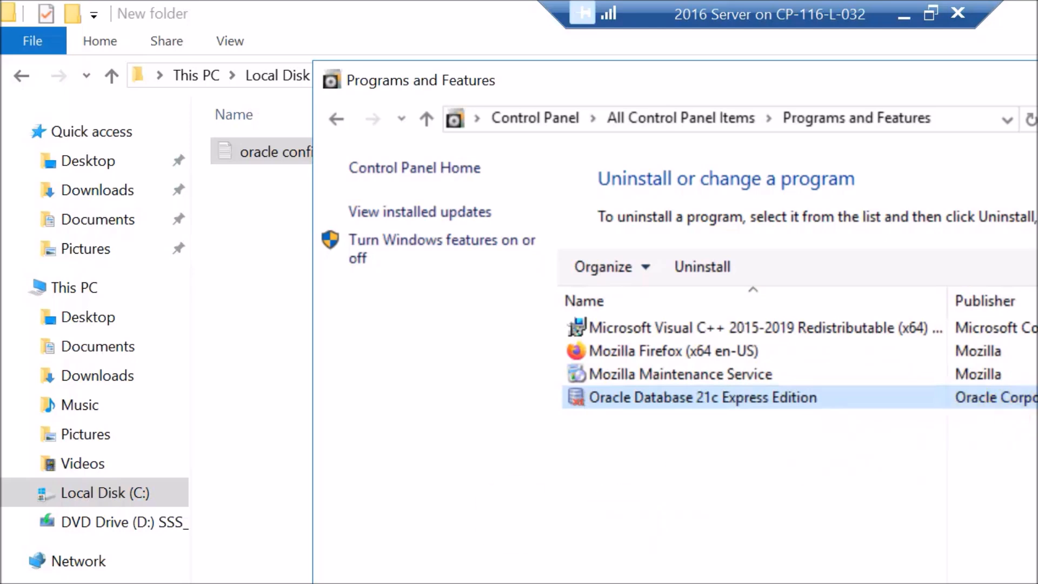
{"action": "key", "text": "alt+F4"}
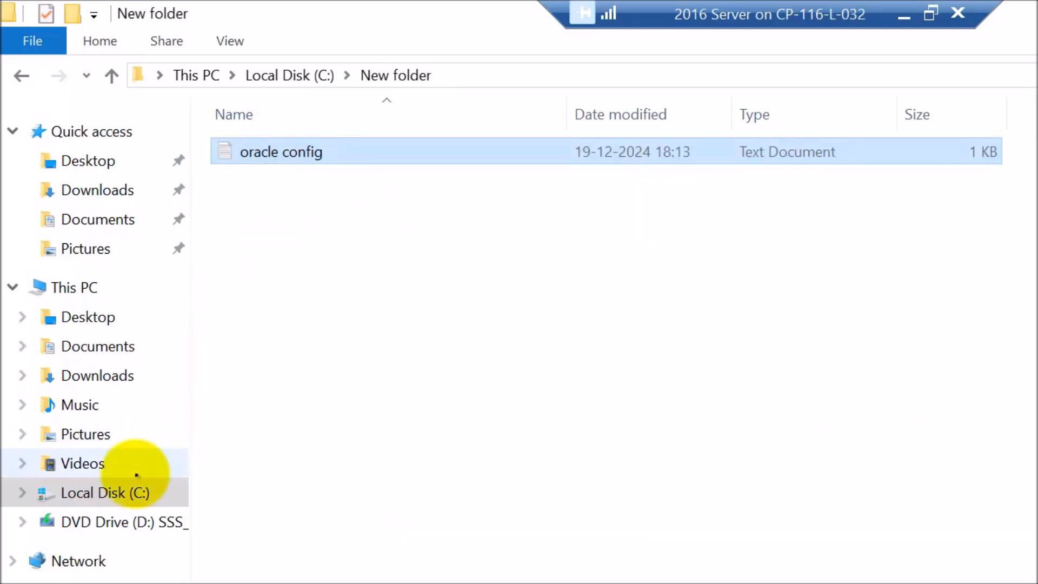
Browse to the Oracle installation folder C:\app\Administrator\product\21c
{"action": "left_click", "coordinate": [133, 490]}
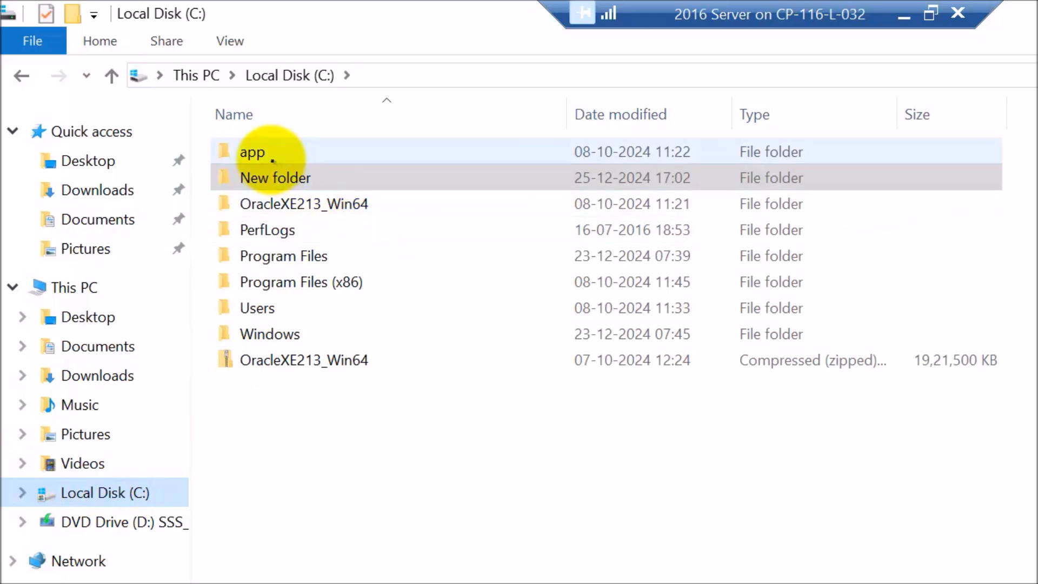
{"action": "left_click", "coordinate": [271, 157]}
{"action": "double_click", "coordinate": [269, 154]}
{"action": "double_click", "coordinate": [269, 152]}
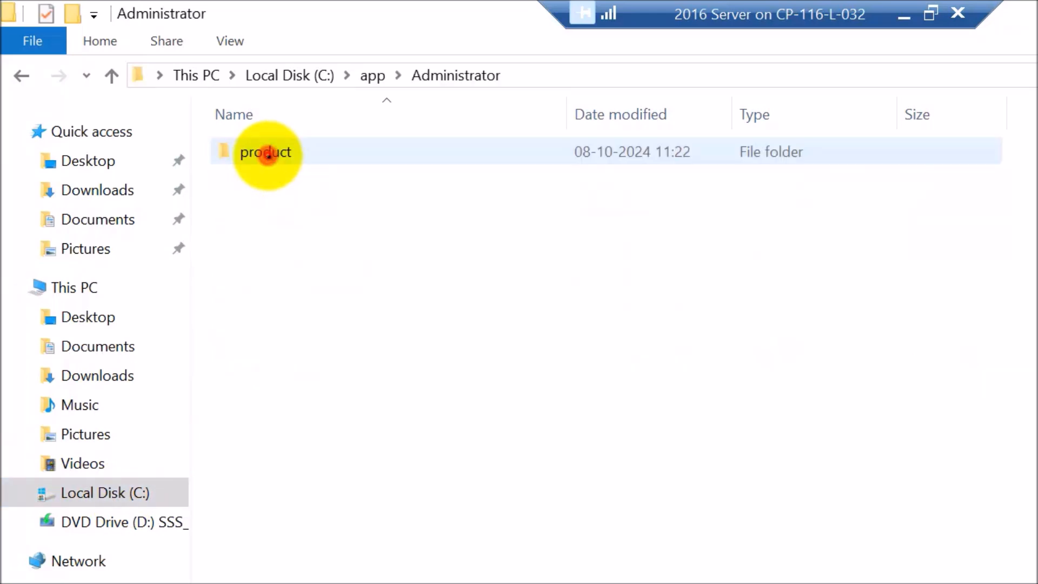
{"action": "double_click", "coordinate": [269, 155]}
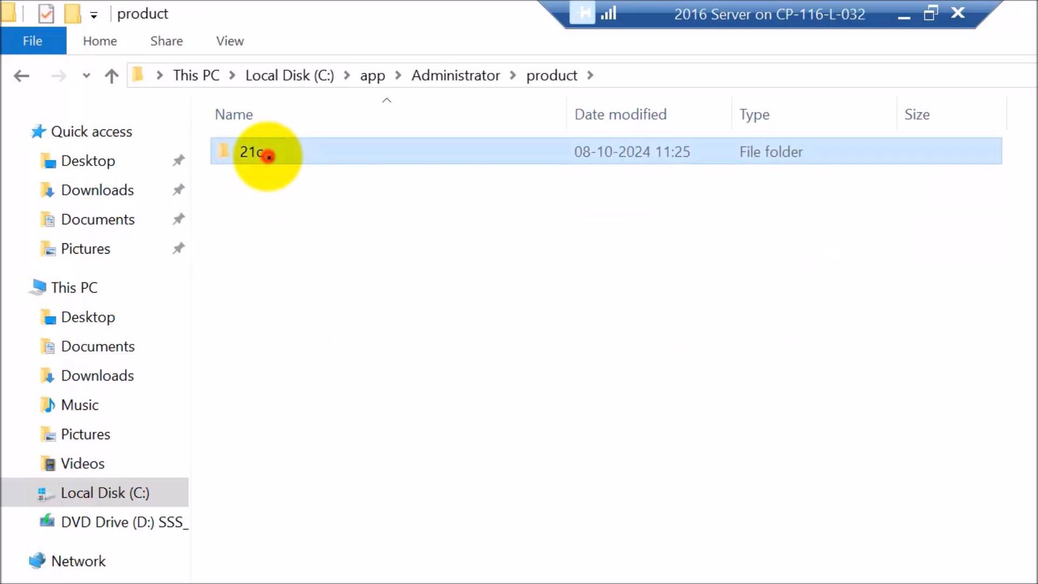
{"action": "double_click", "coordinate": [267, 155]}
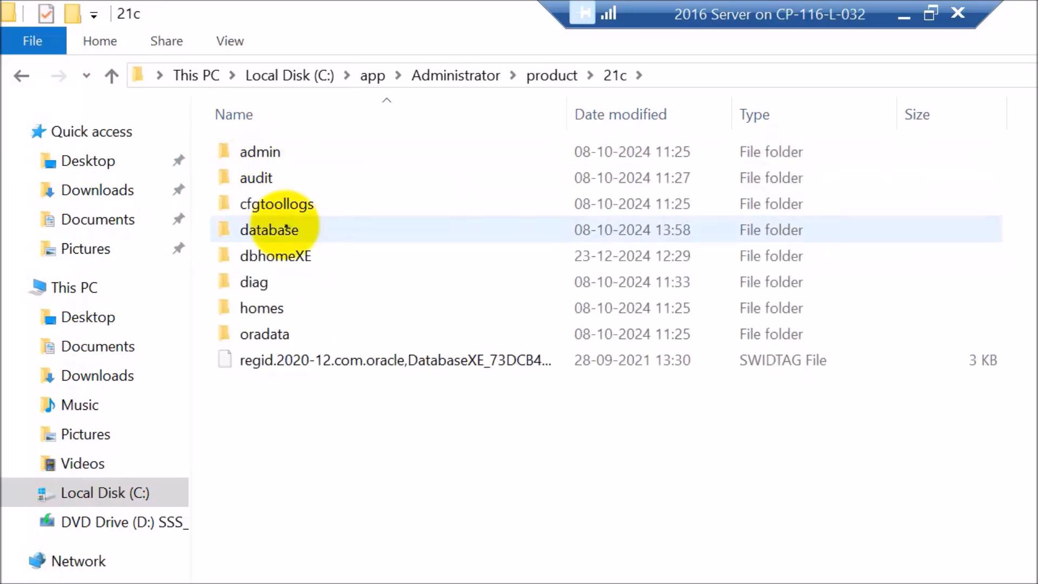
Look inside the database folder of 21c, return to 21c and open its admin\XE folder
{"action": "double_click", "coordinate": [287, 228]}
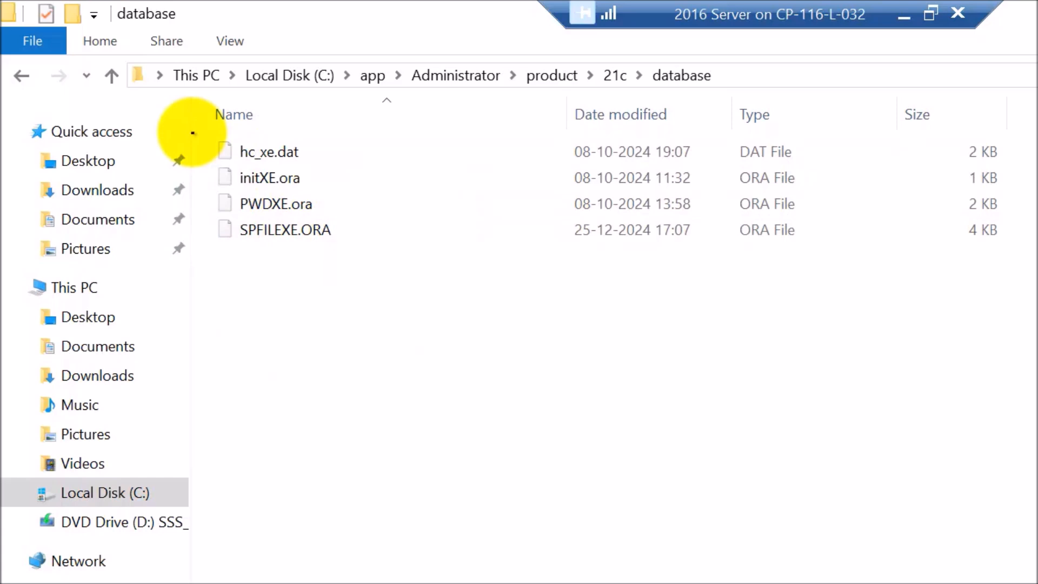
{"action": "left_click", "coordinate": [21, 75]}
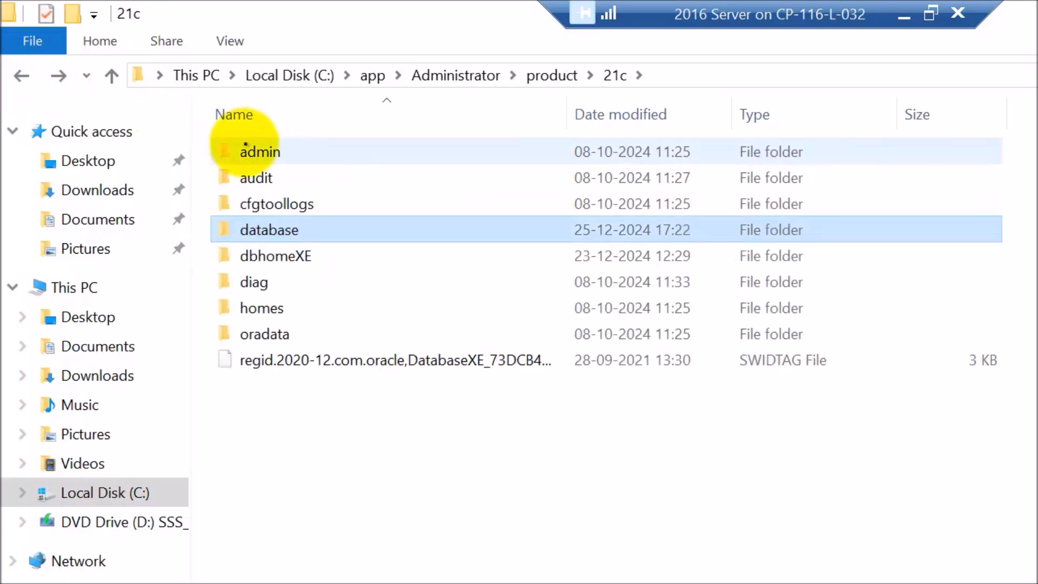
{"action": "double_click", "coordinate": [251, 152]}
{"action": "double_click", "coordinate": [248, 152]}
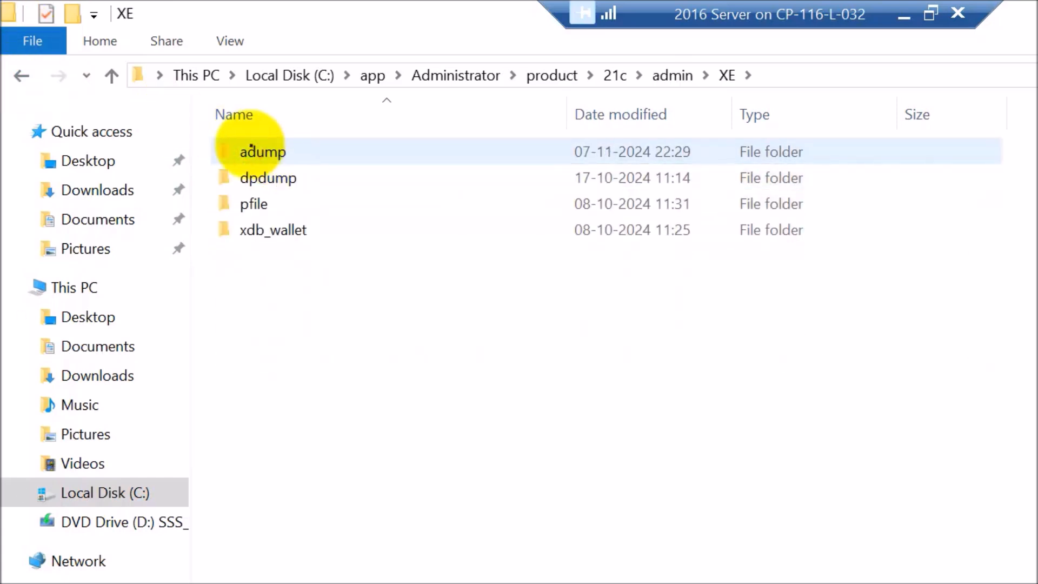
Return to the C:\app folder, search it for "bin" and open the bin folder located in dbhomeXE
{"action": "key", "text": "BackSpace"}
{"action": "left_click", "coordinate": [372, 75]}
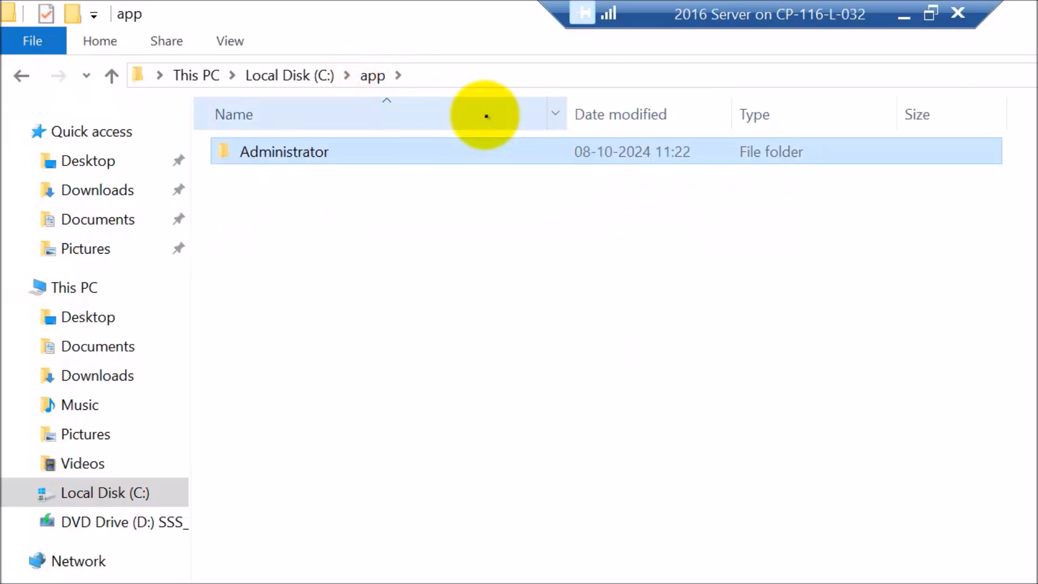
{"action": "key", "text": "ctrl+e"}
{"action": "type", "text": "bin"}
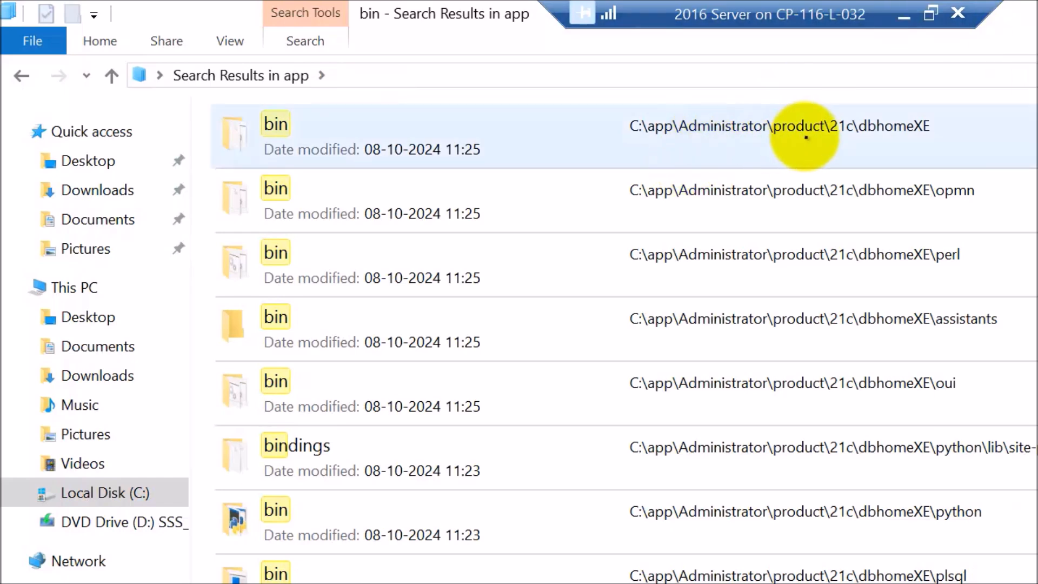
{"action": "double_click", "coordinate": [899, 128]}
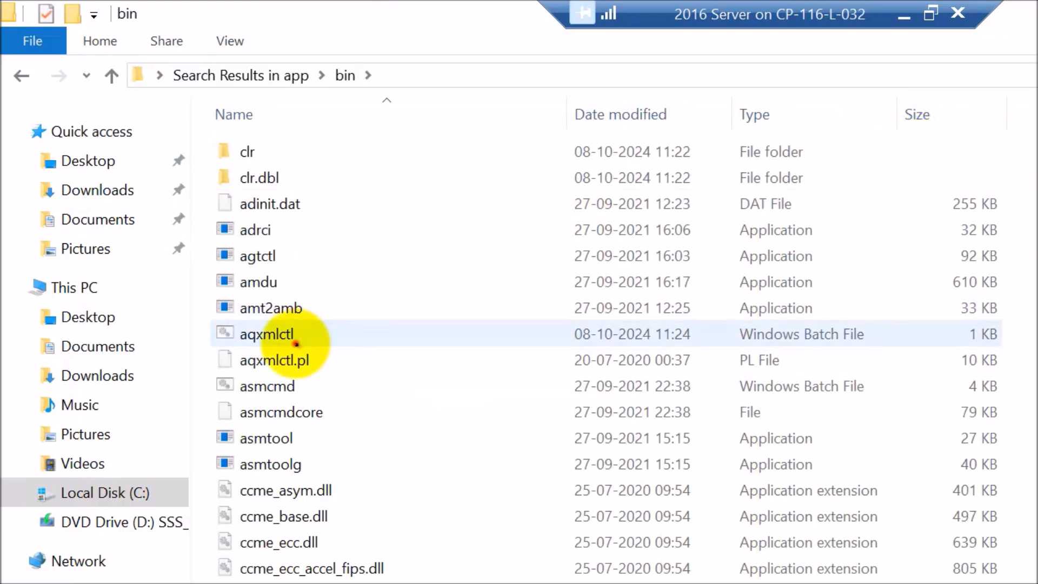
Look through the bin folder's files starting with u and search the folder for "uni"
{"action": "left_click", "coordinate": [296, 343]}
{"action": "key", "text": "u"}
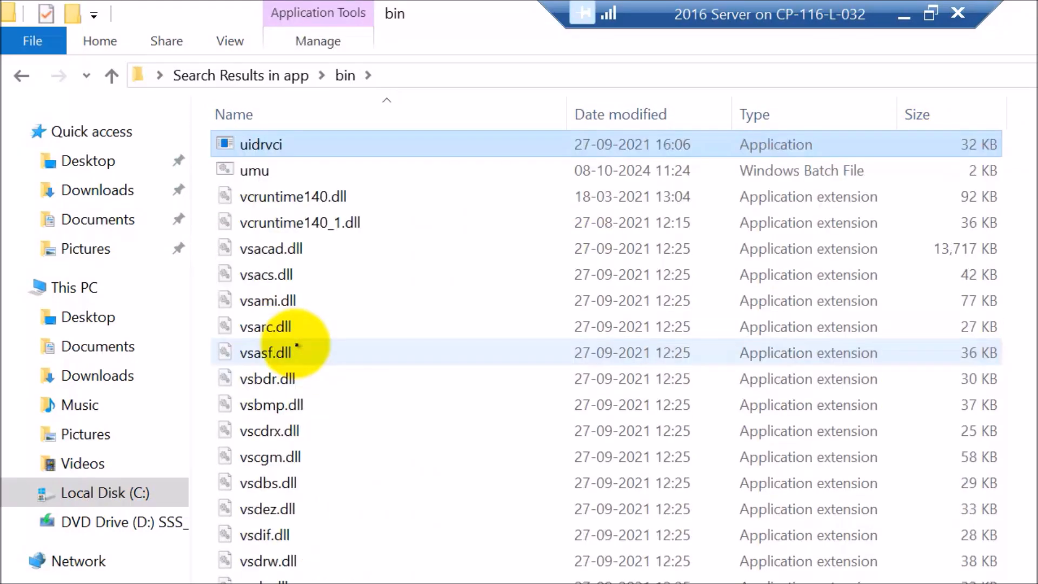
{"action": "scroll", "coordinate": [332, 332], "scroll_direction": "down", "scroll_amount": 20}
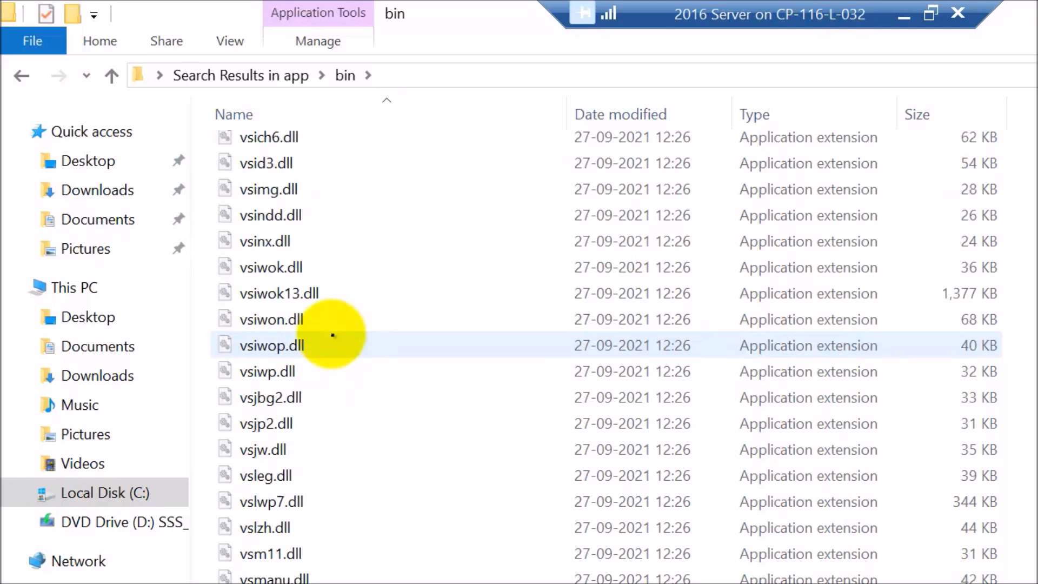
{"action": "scroll", "coordinate": [333, 335], "scroll_direction": "down", "scroll_amount": 2}
{"action": "scroll", "coordinate": [333, 335], "scroll_direction": "down", "scroll_amount": 2}
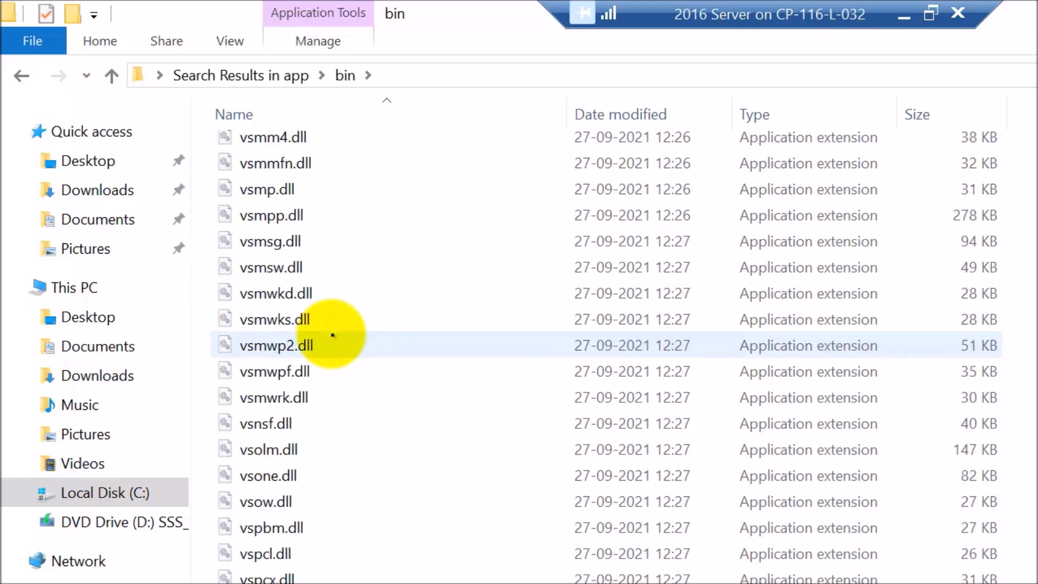
{"action": "key", "text": "ctrl+f"}
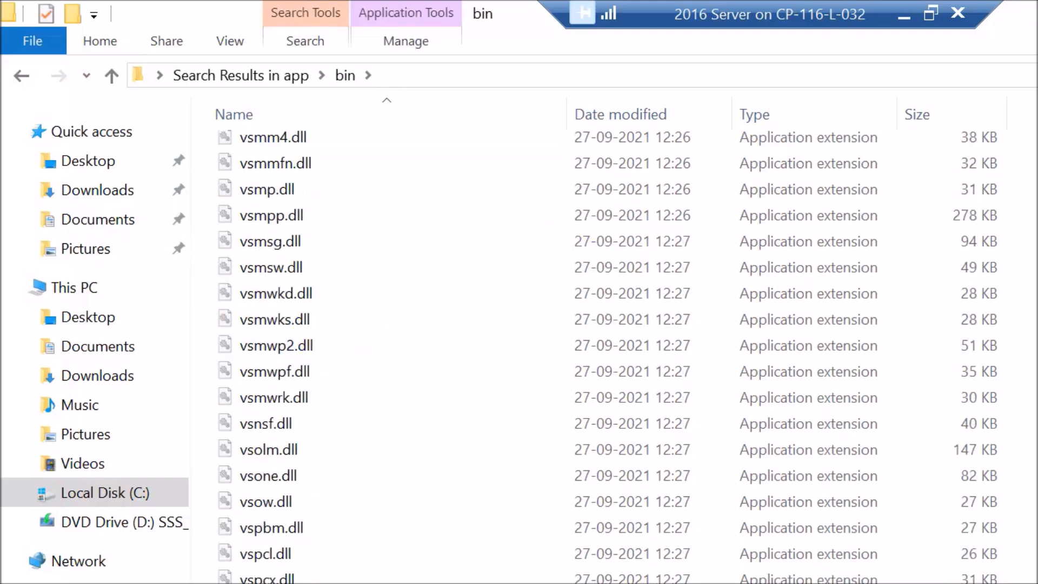
{"action": "type", "text": "uni"}
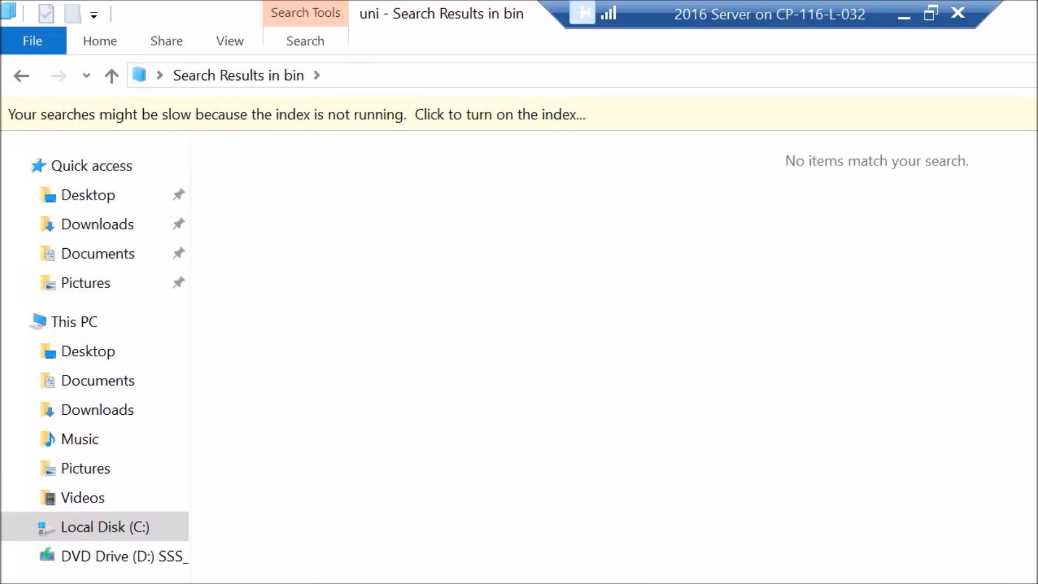
{"action": "key", "text": "Escape"}
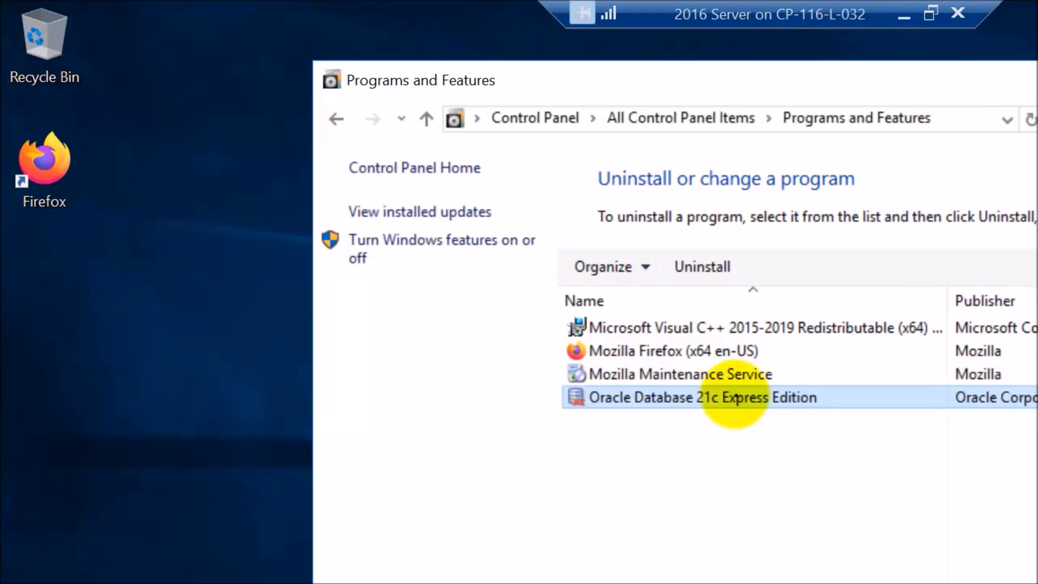
Uninstall Oracle Database 21c Express Edition, accept both removal confirmations and close Programs and Features
{"action": "right_click", "coordinate": [737, 398]}
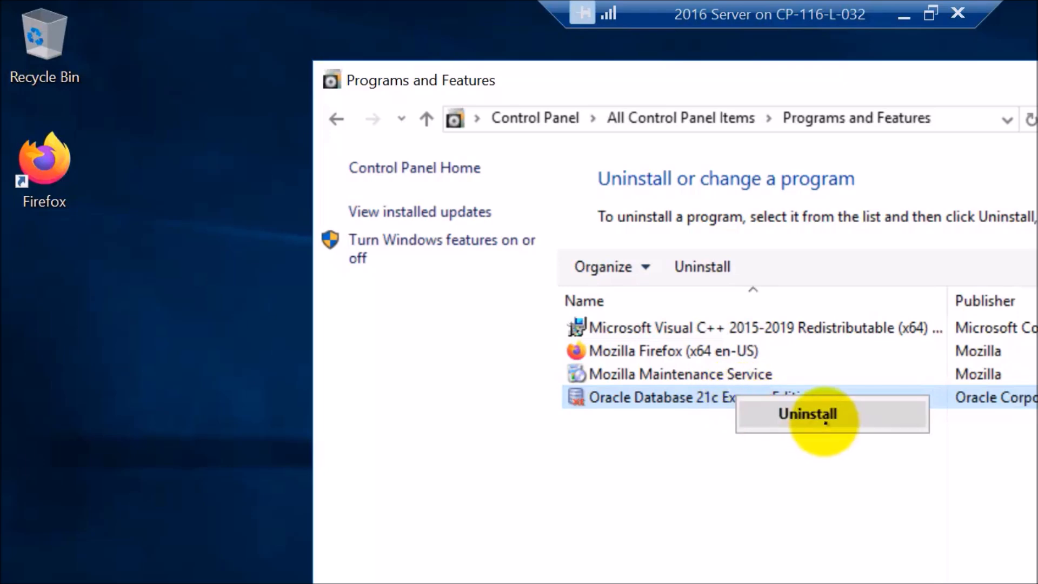
{"action": "left_click", "coordinate": [826, 422]}
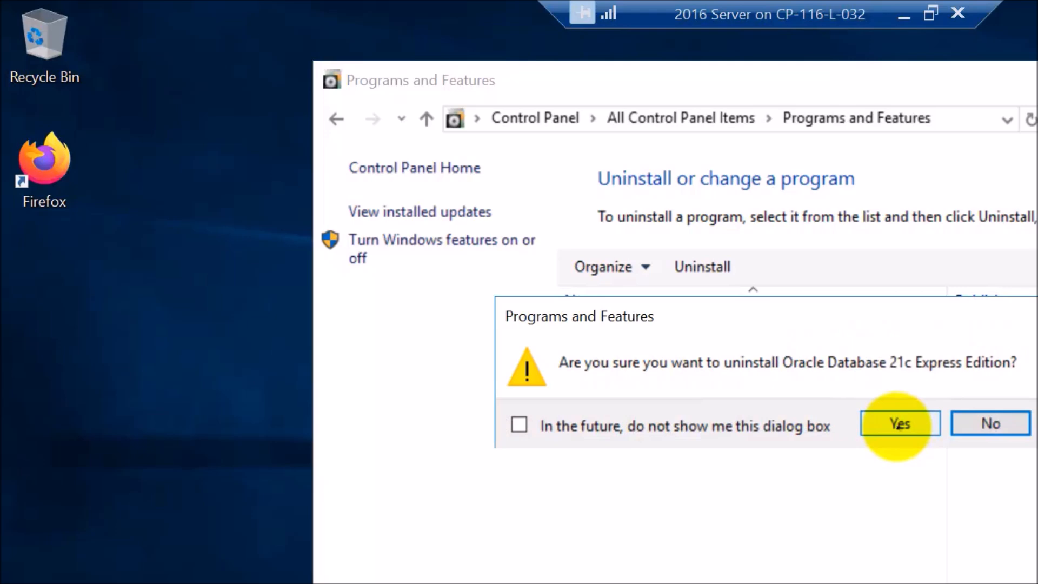
{"action": "left_click", "coordinate": [899, 424]}
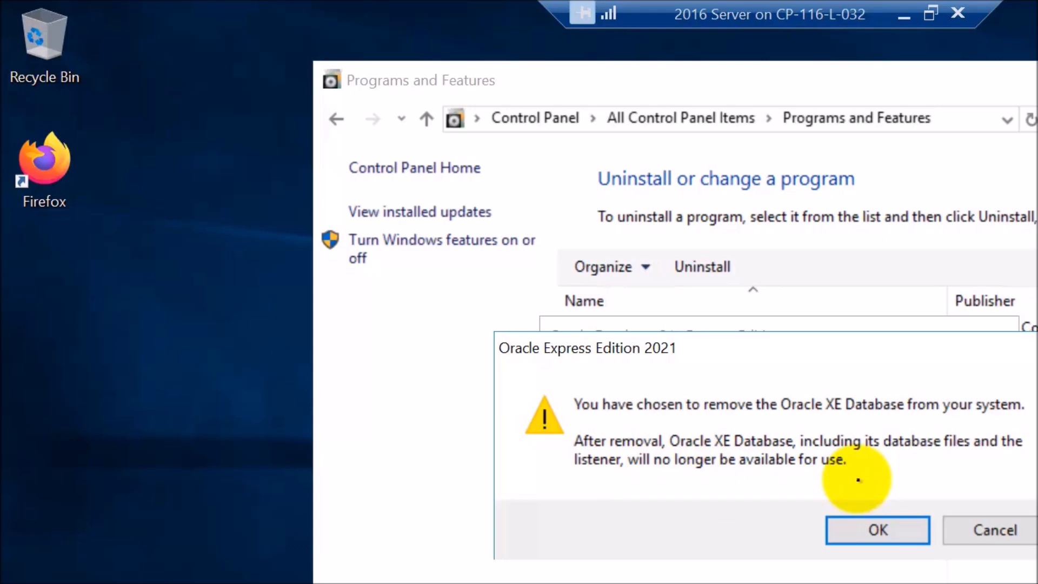
{"action": "left_click", "coordinate": [867, 530]}
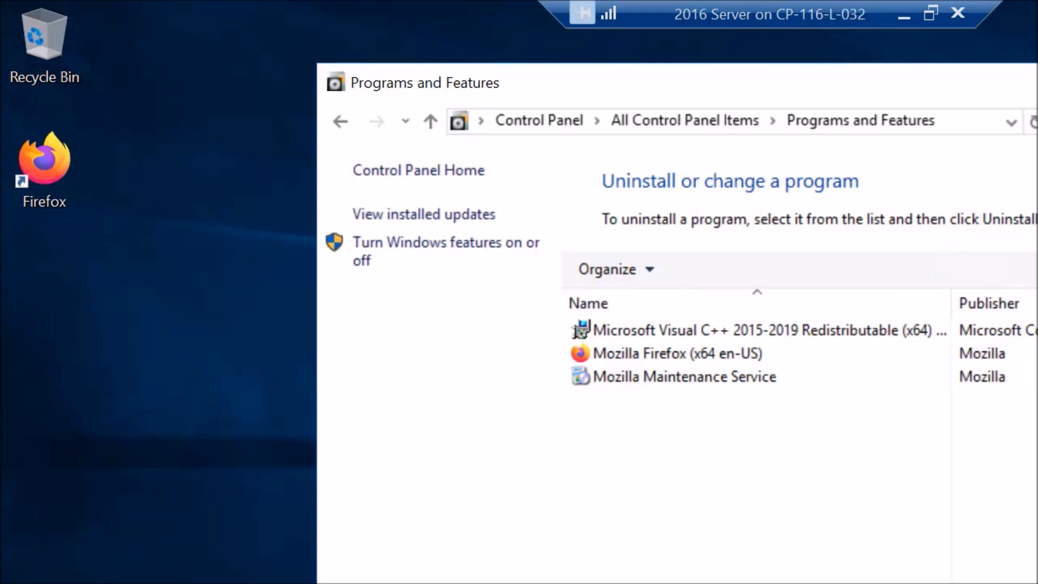
{"action": "left_click", "coordinate": [1037, 81]}
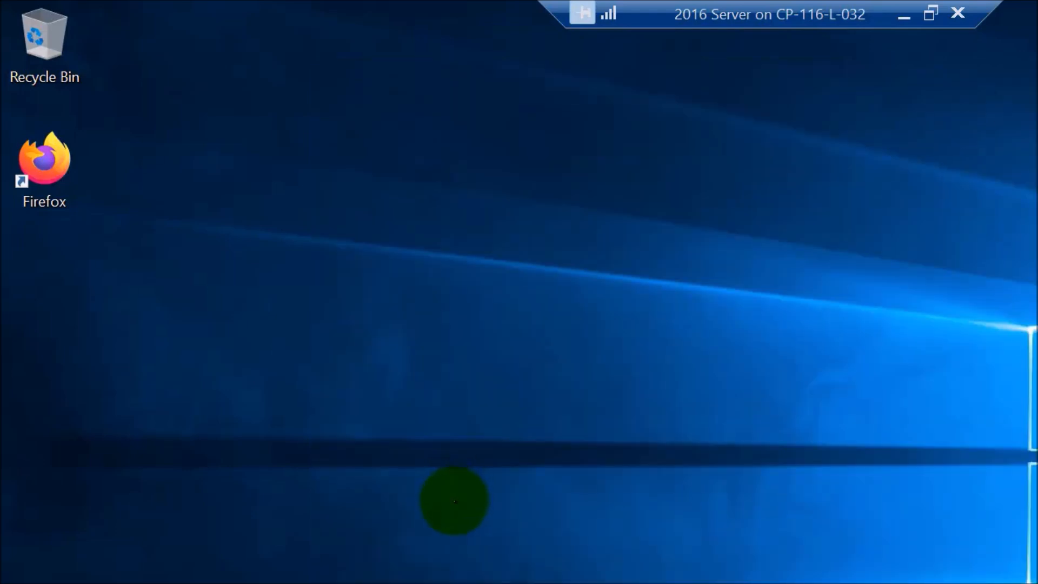
Search the server's apps, files and settings for "sql" and dismiss the search
{"action": "key", "text": "super+r"}
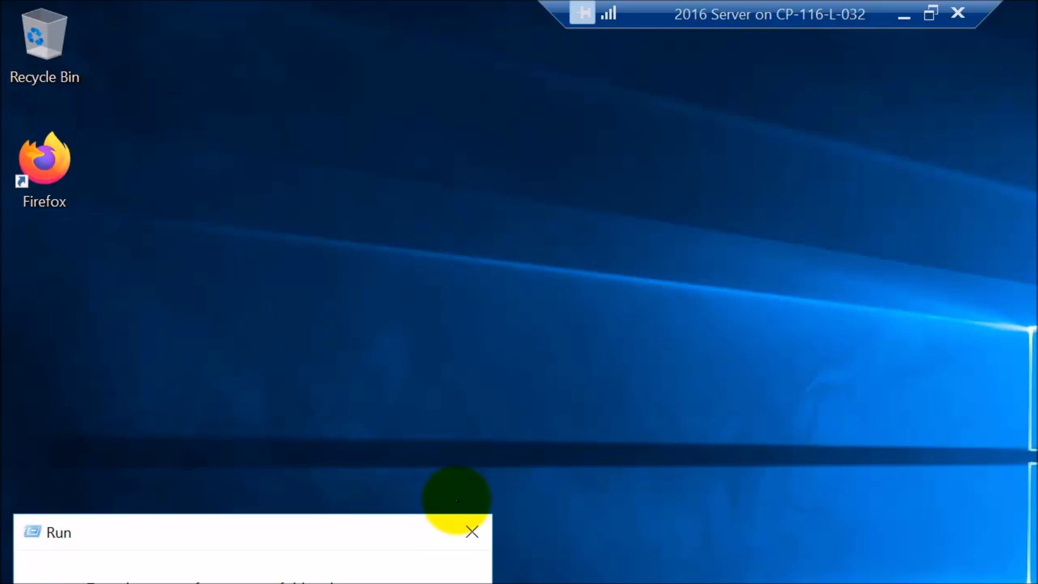
{"action": "key", "text": "Return"}
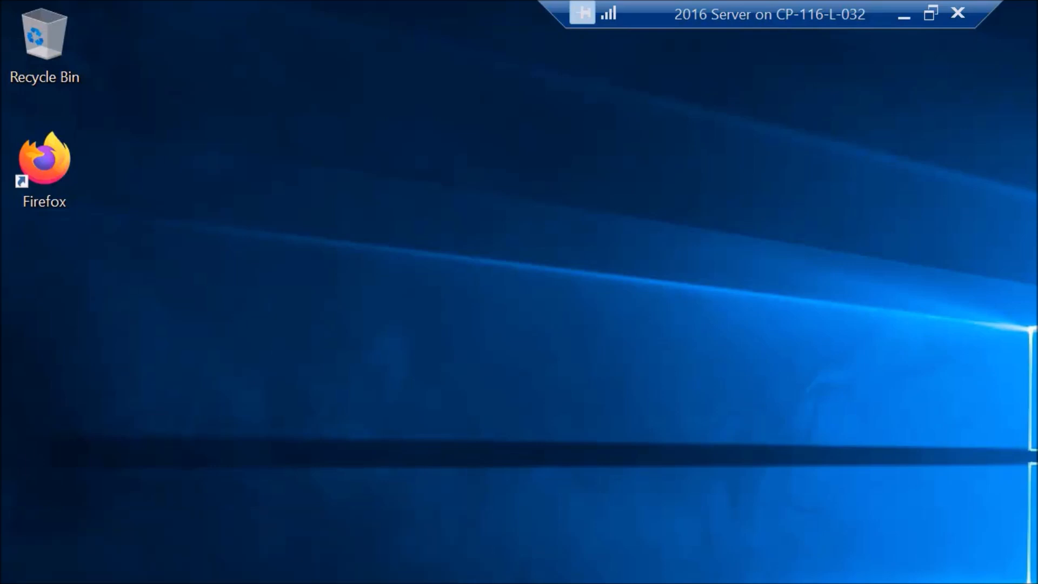
{"action": "key", "text": "super+s"}
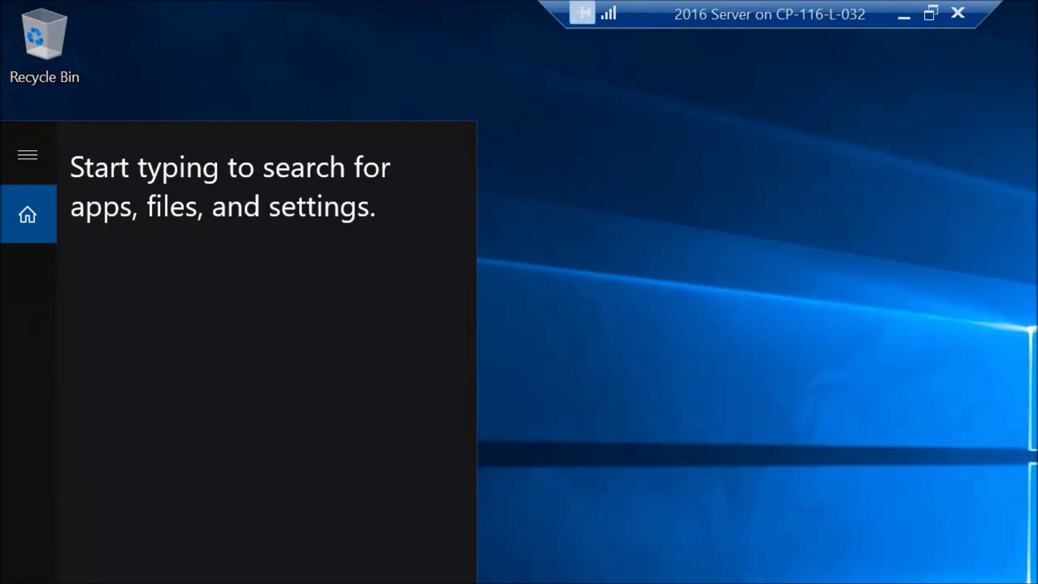
{"action": "type", "text": "sql"}
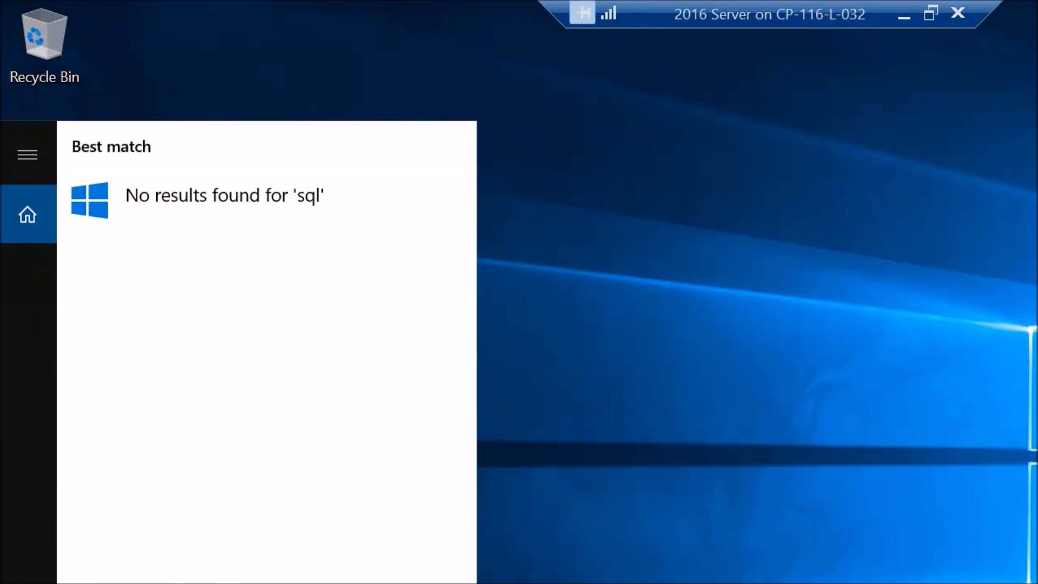
{"action": "key", "text": "BackSpace"}
{"action": "key", "text": "BackSpace"}
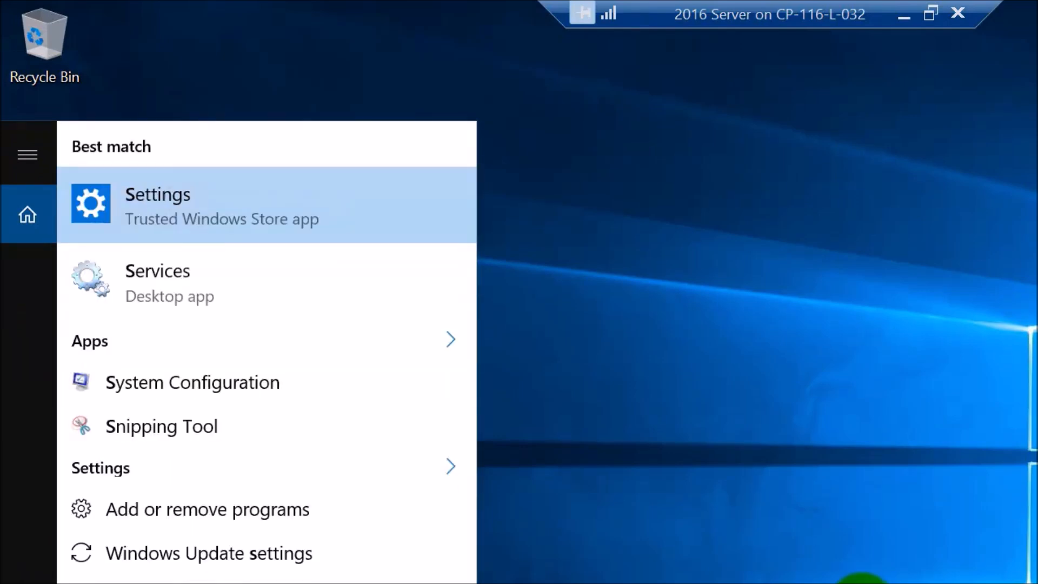
{"action": "left_click", "coordinate": [862, 582]}
Try to run the sqlplus command
{"action": "key", "text": "super+r"}
{"action": "key", "text": "Return"}
{"action": "type", "text": "sqlplus"}
{"action": "key", "text": "Return"}
{"action": "left_click", "coordinate": [1025, 101]}
Close the already open Services console and open it afresh to load the current service list
{"action": "left_click", "coordinate": [412, 496]}
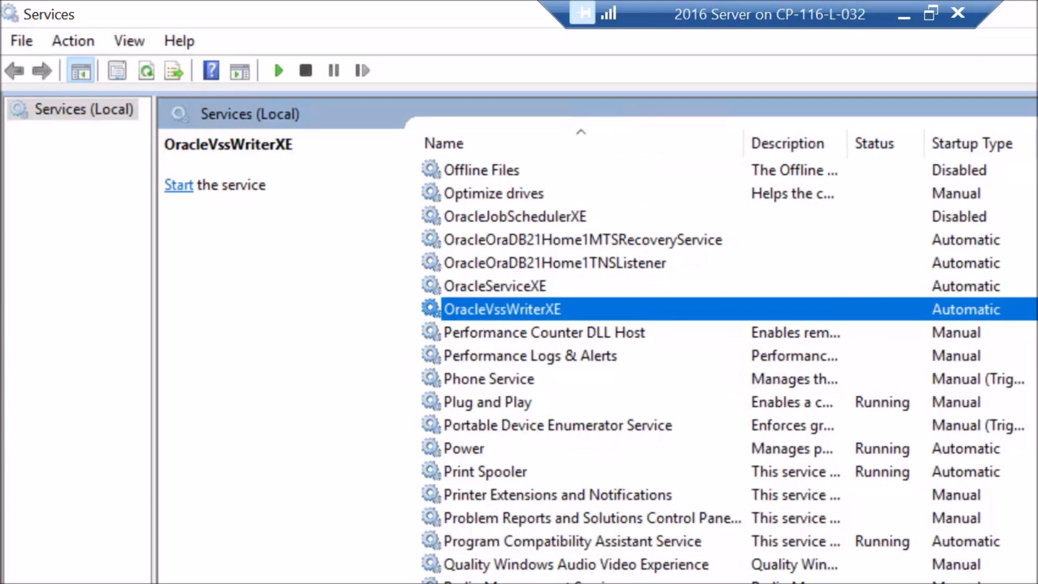
{"action": "left_click", "coordinate": [997, 529]}
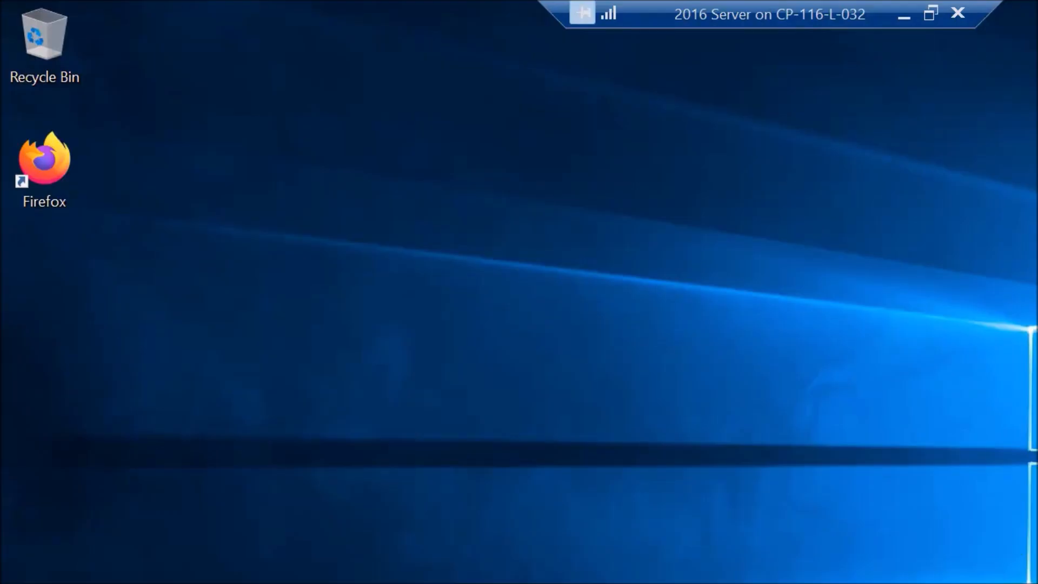
{"action": "key", "text": "super+r"}
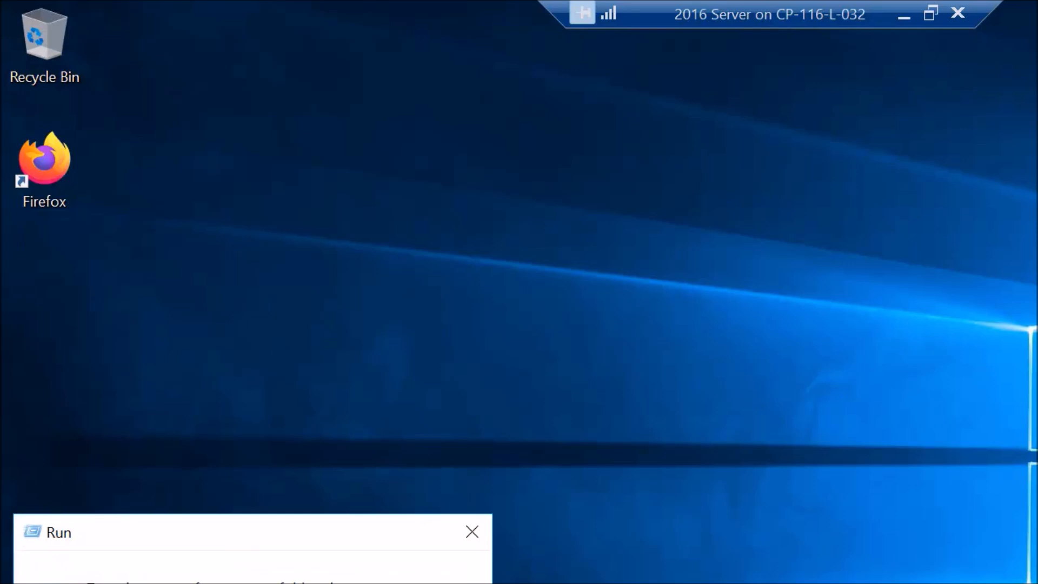
{"action": "left_click", "coordinate": [579, 528]}
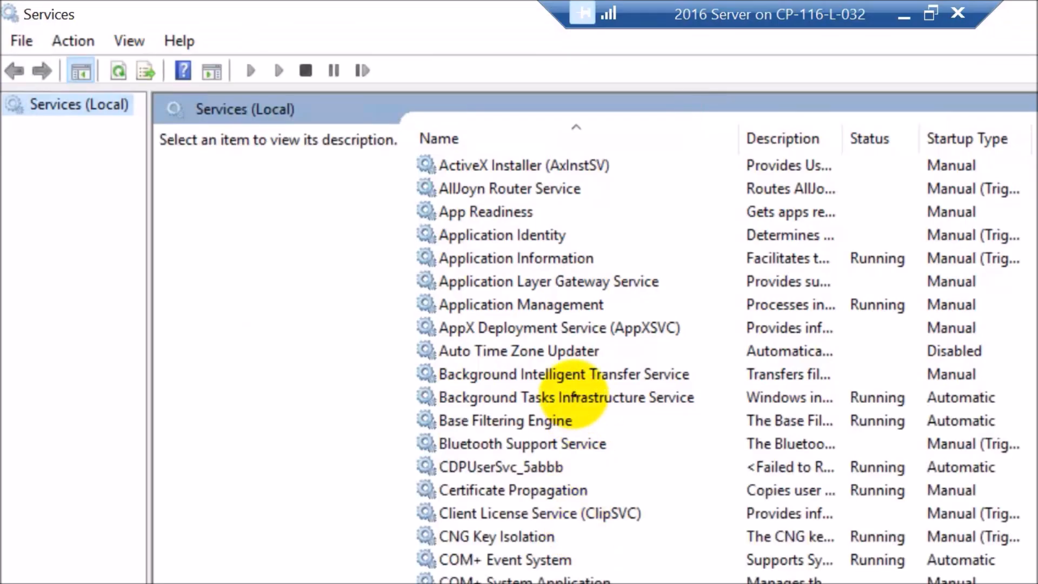
Examine the services beginning with O for any remaining Oracle entries and look through the rest of the list
{"action": "left_click", "coordinate": [574, 396]}
{"action": "key", "text": "o"}
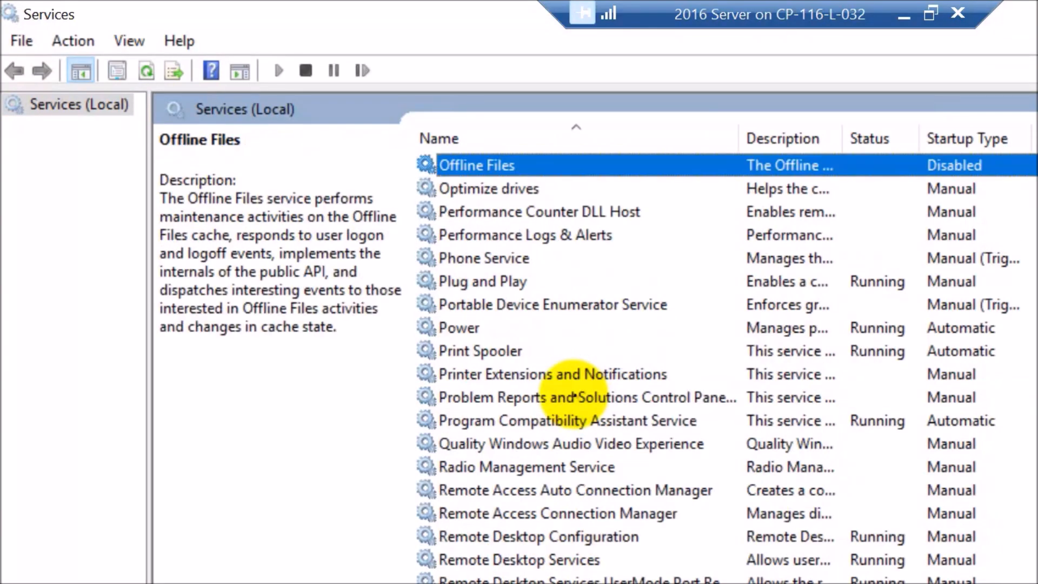
{"action": "key", "text": "o"}
{"action": "key", "text": "o"}
{"action": "key", "text": "o"}
{"action": "key", "text": "o"}
{"action": "key", "text": "o"}
{"action": "key", "text": "o"}
{"action": "key", "text": "o"}
{"action": "key", "text": "o"}
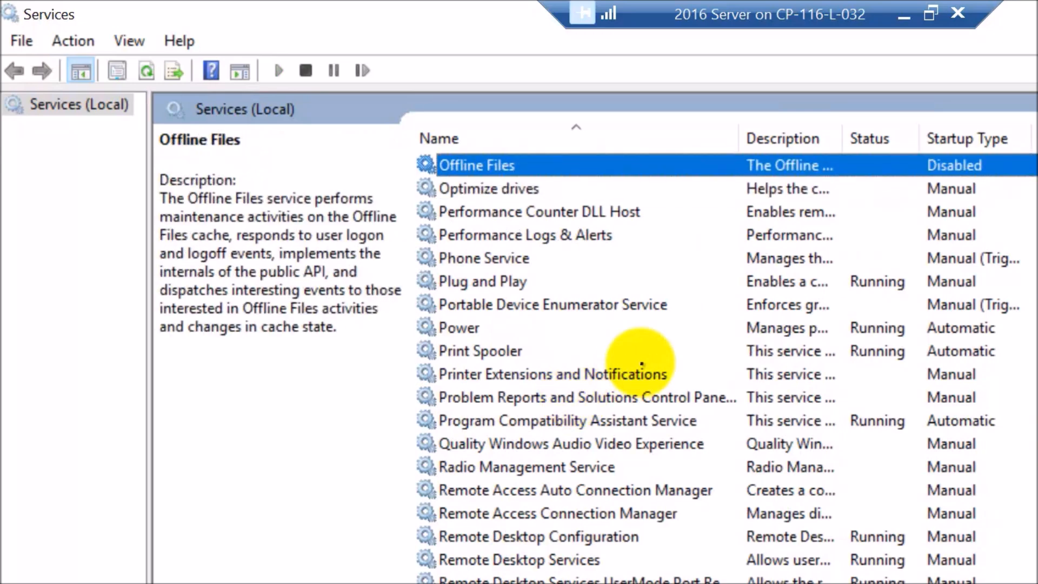
{"action": "scroll", "coordinate": [637, 353], "scroll_direction": "down", "scroll_amount": 10}
{"action": "scroll", "coordinate": [642, 364], "scroll_direction": "down", "scroll_amount": 14}
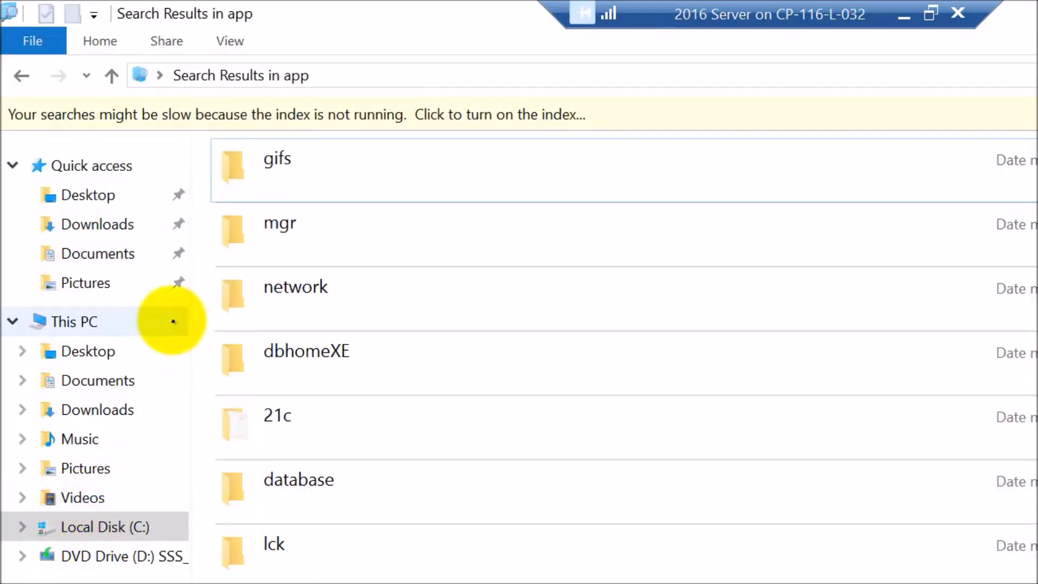
Browse in File Explorer to C:\app\Administrator\product\21c to check for leftover Oracle files
{"action": "left_click", "coordinate": [97, 321]}
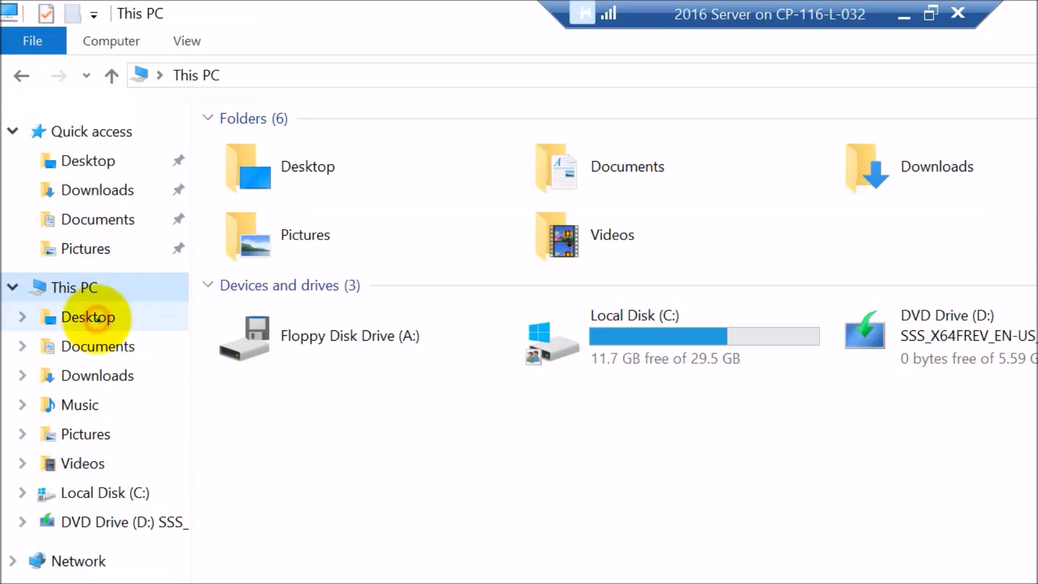
{"action": "left_click", "coordinate": [632, 368]}
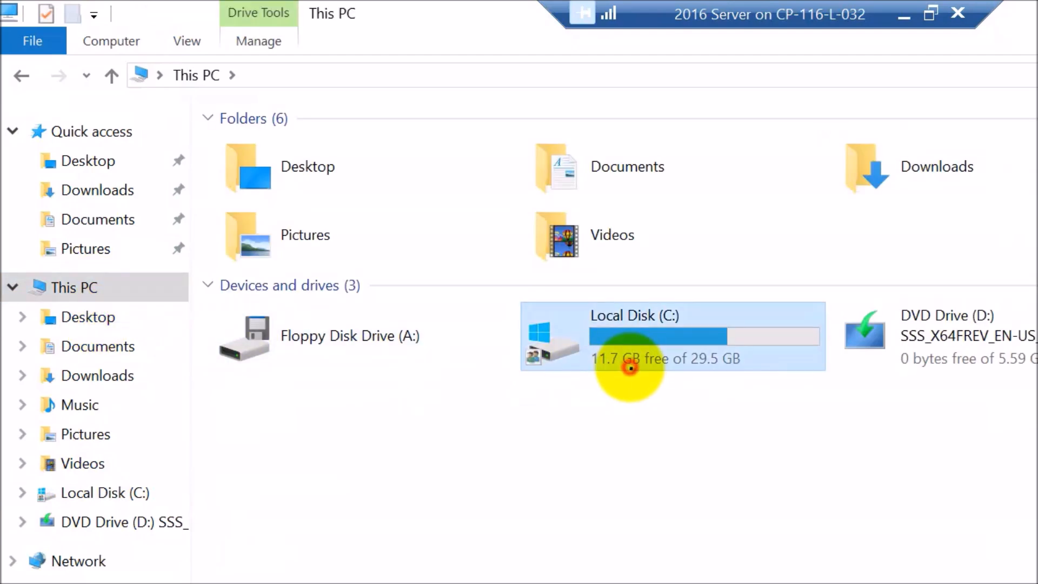
{"action": "double_click", "coordinate": [659, 345]}
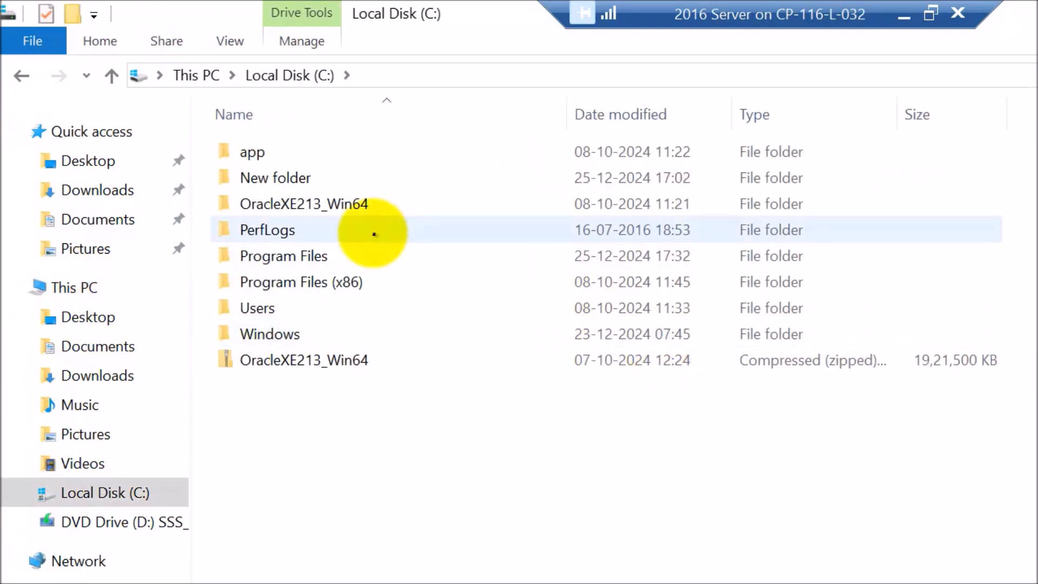
{"action": "double_click", "coordinate": [280, 150]}
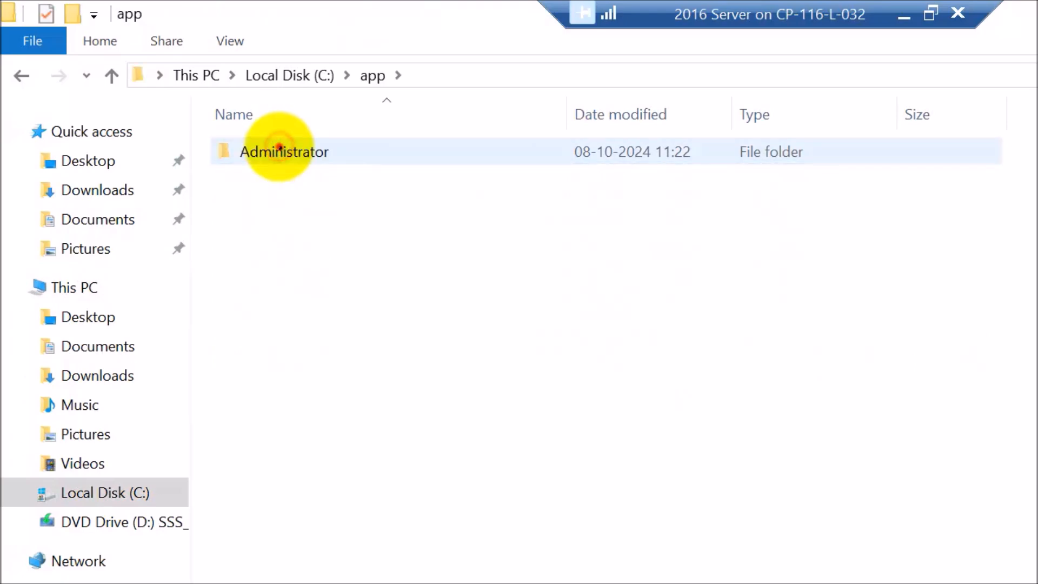
{"action": "double_click", "coordinate": [280, 150]}
{"action": "double_click", "coordinate": [280, 150]}
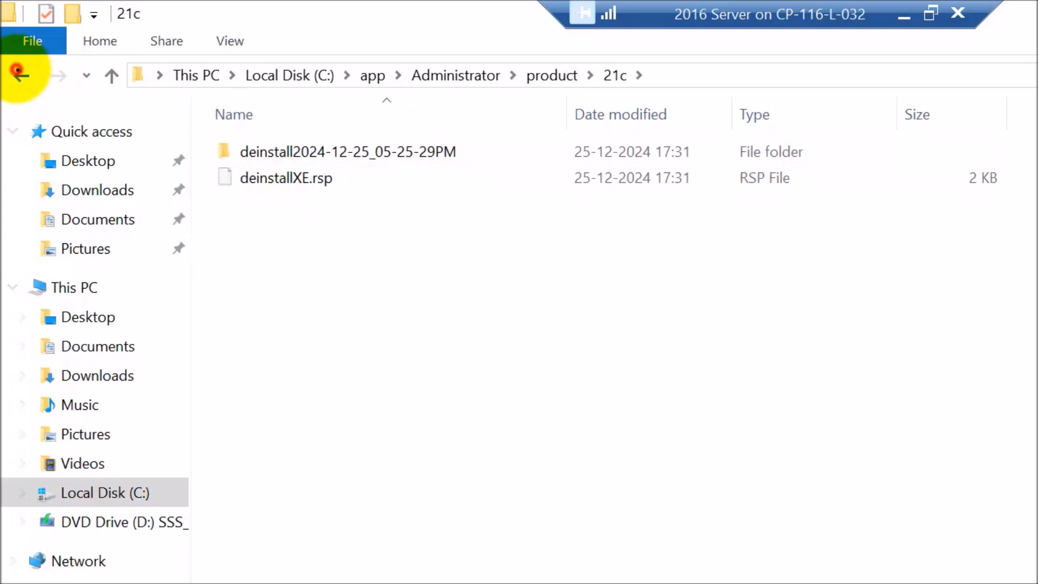
Go back to Local Disk (C:) and delete the app folder
{"action": "left_click", "coordinate": [21, 74]}
{"action": "left_click", "coordinate": [20, 73]}
{"action": "left_click", "coordinate": [18, 72]}
{"action": "left_click", "coordinate": [18, 71]}
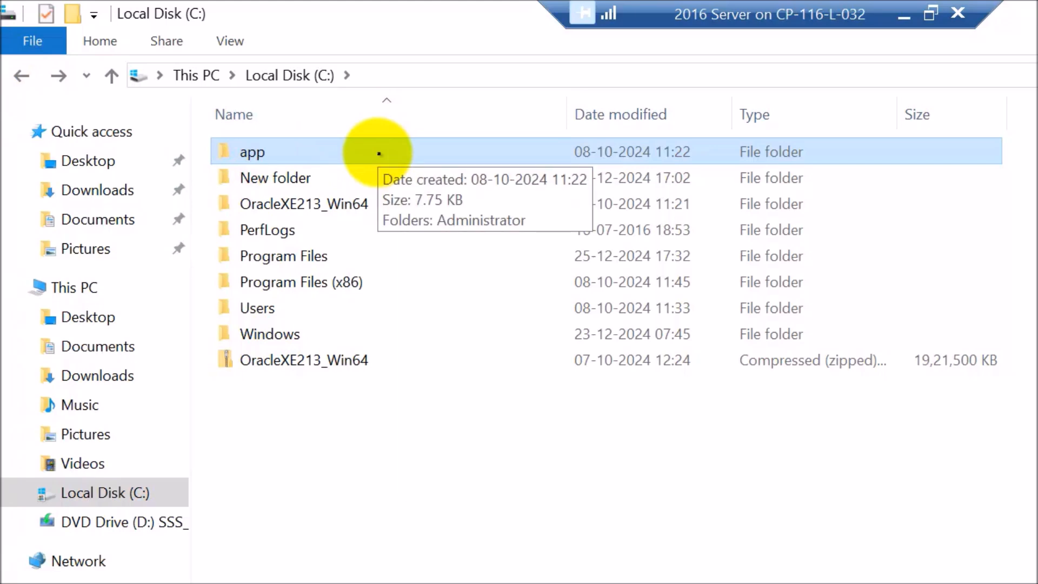
{"action": "right_click", "coordinate": [377, 153]}
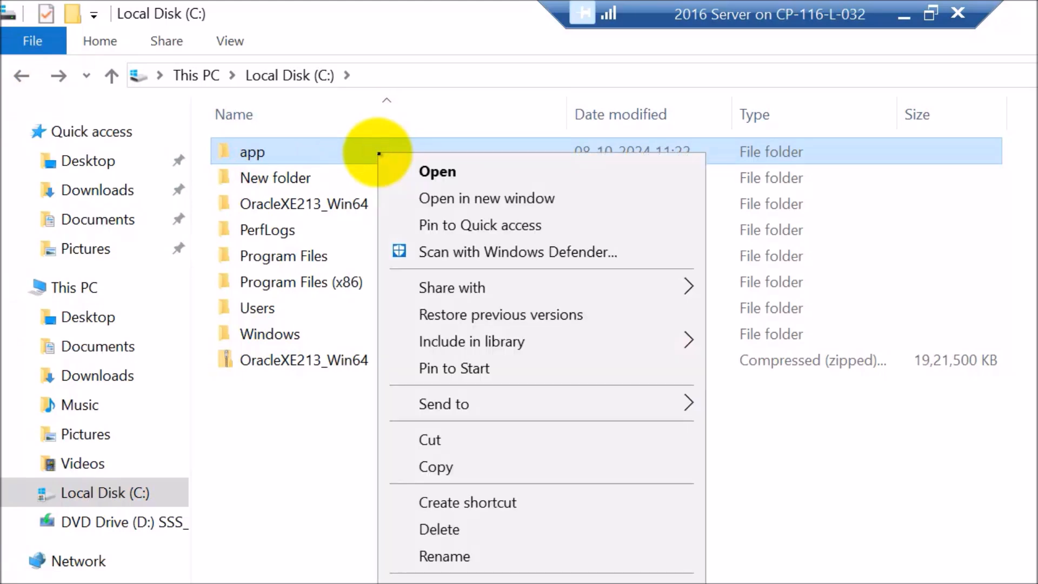
{"action": "left_click", "coordinate": [519, 529]}
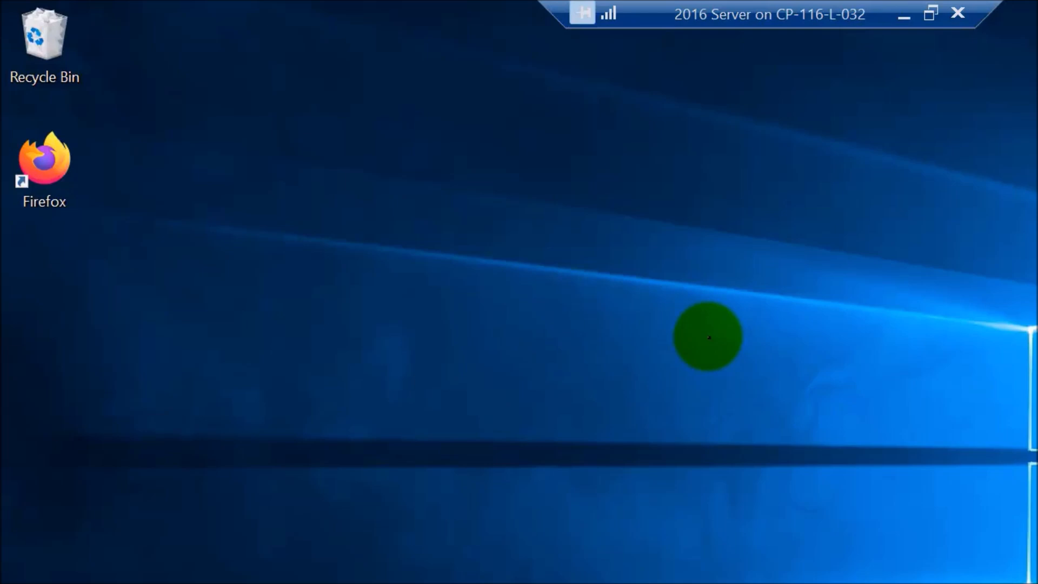
Empty the Recycle Bin and confirm the permanent deletion of its contents
{"action": "left_click", "coordinate": [53, 34]}
{"action": "right_click", "coordinate": [52, 34]}
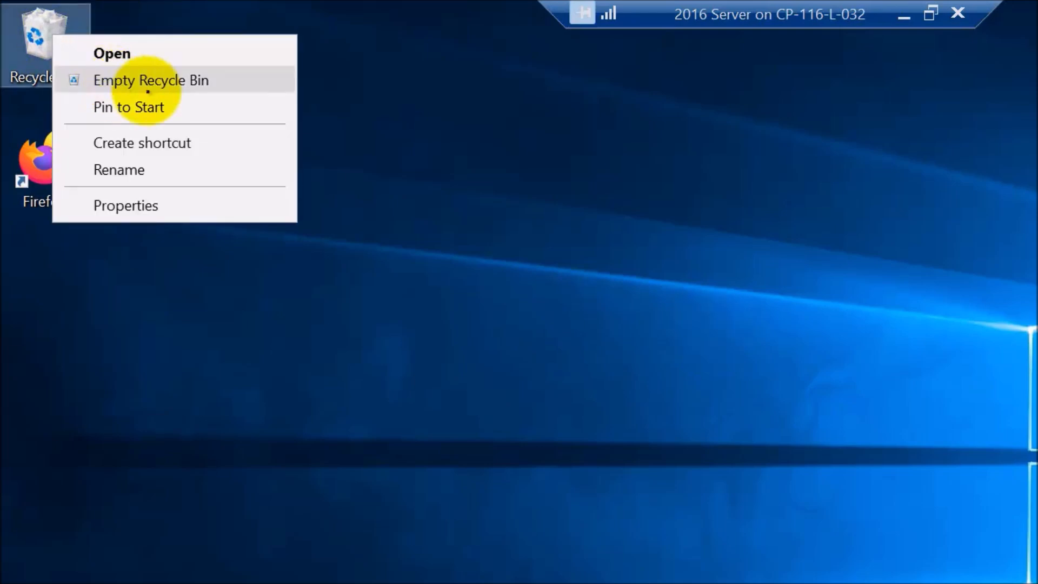
{"action": "left_click", "coordinate": [167, 86]}
{"action": "left_click", "coordinate": [904, 504]}
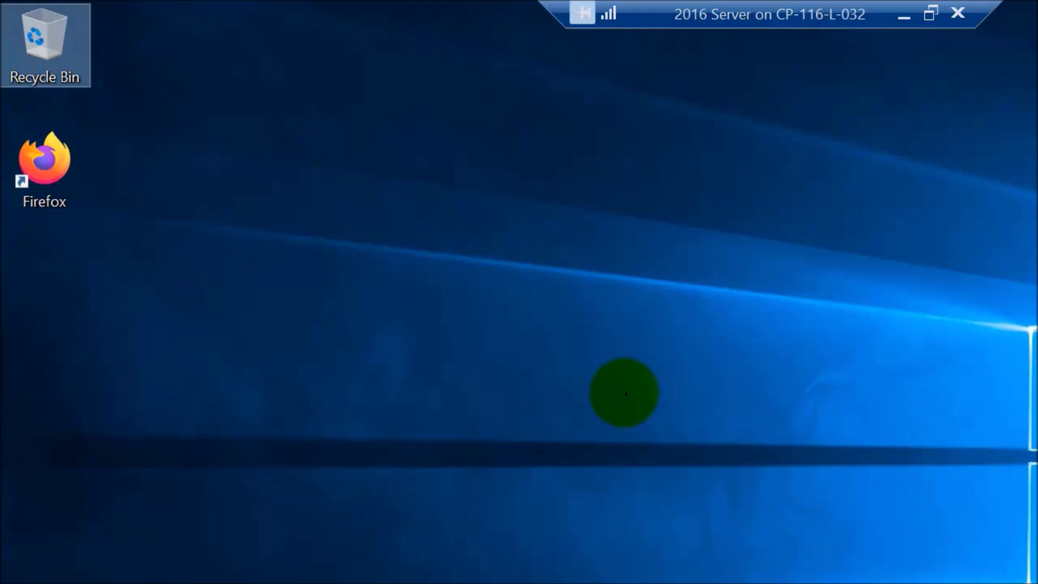
{"action": "right_click", "coordinate": [456, 401]}
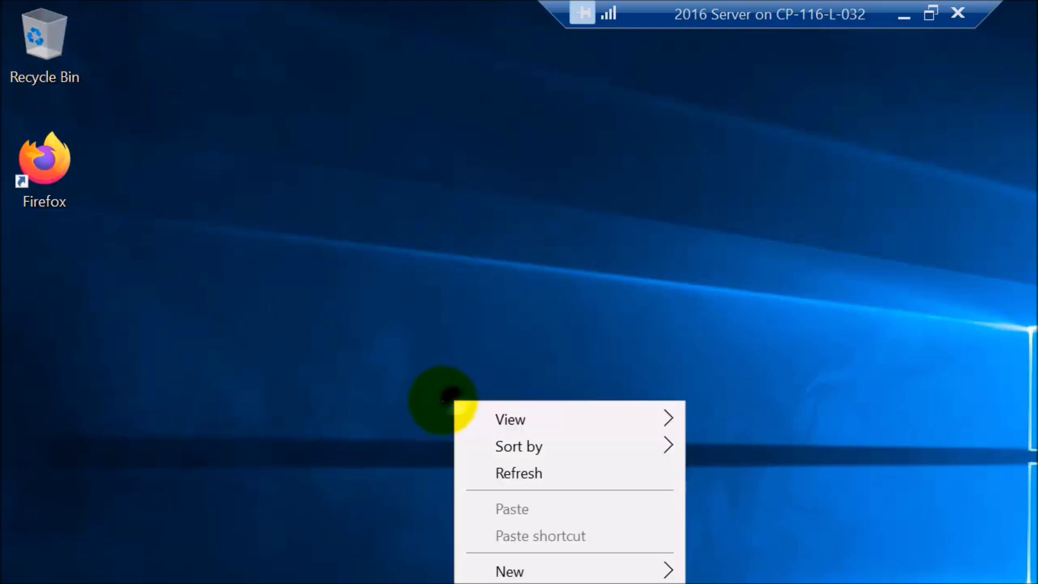
{"action": "key", "text": "Escape"}
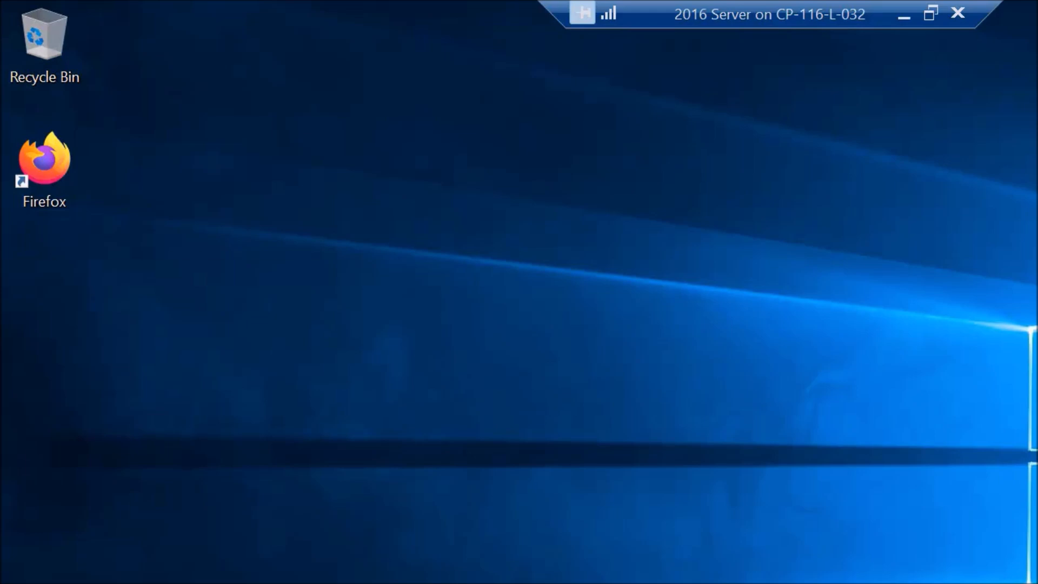
Search for "envi", open the system environment variables settings and bring up the list of environment variables
{"action": "key", "text": "super"}
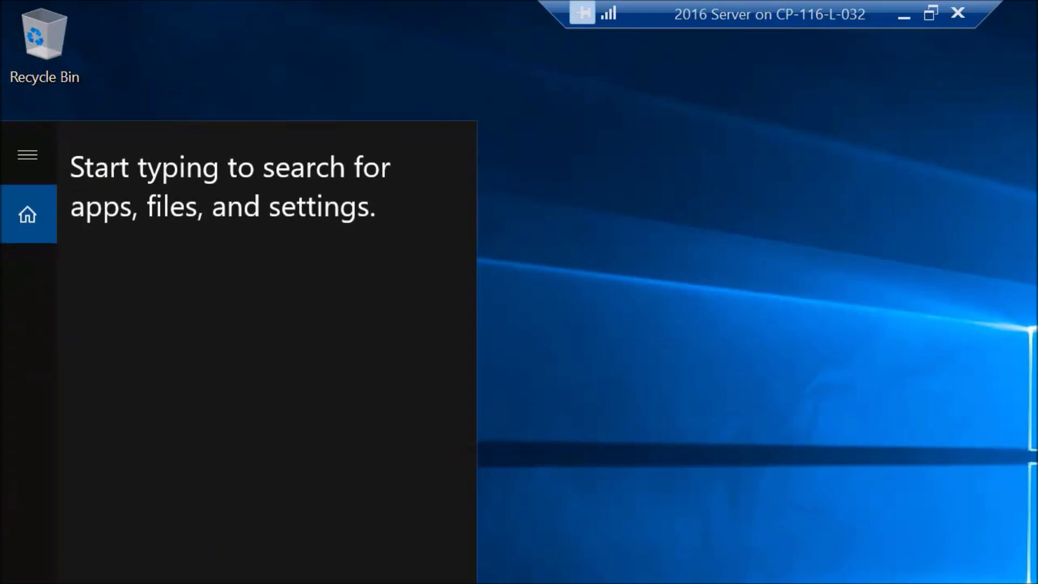
{"action": "type", "text": "powerenv"}
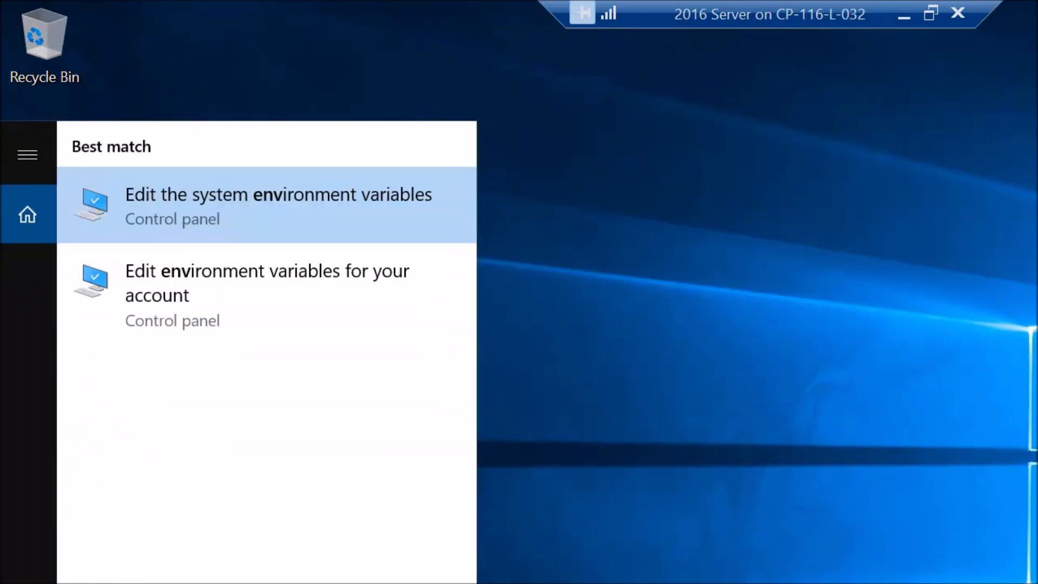
{"action": "type", "text": "i"}
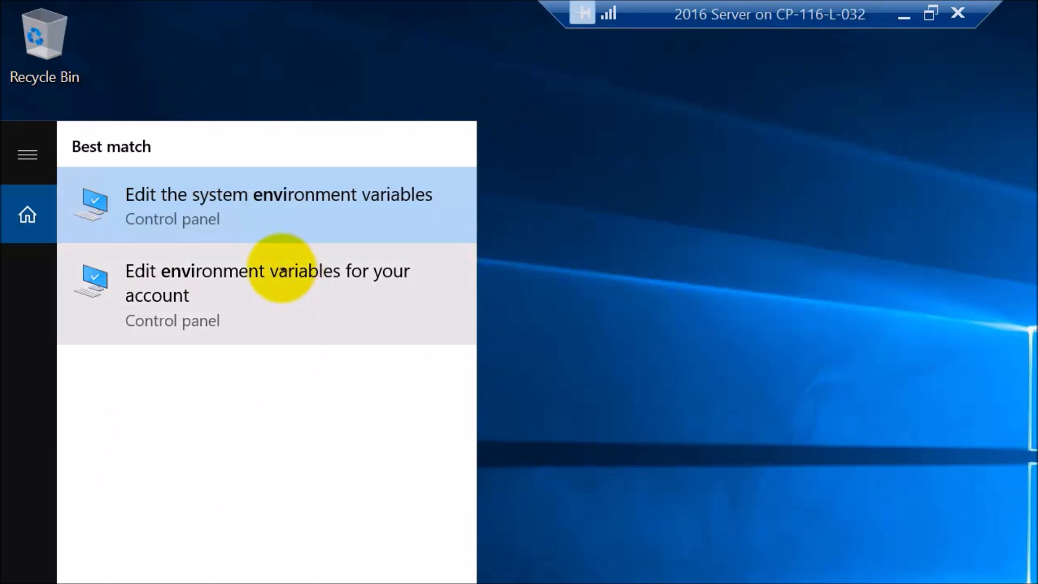
{"action": "left_click", "coordinate": [268, 189]}
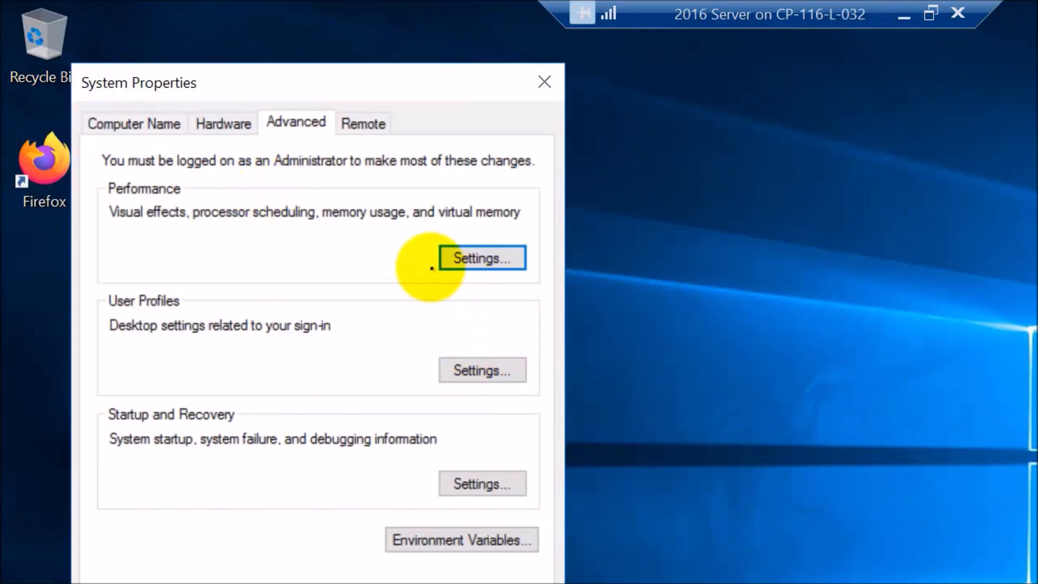
{"action": "left_click", "coordinate": [130, 124]}
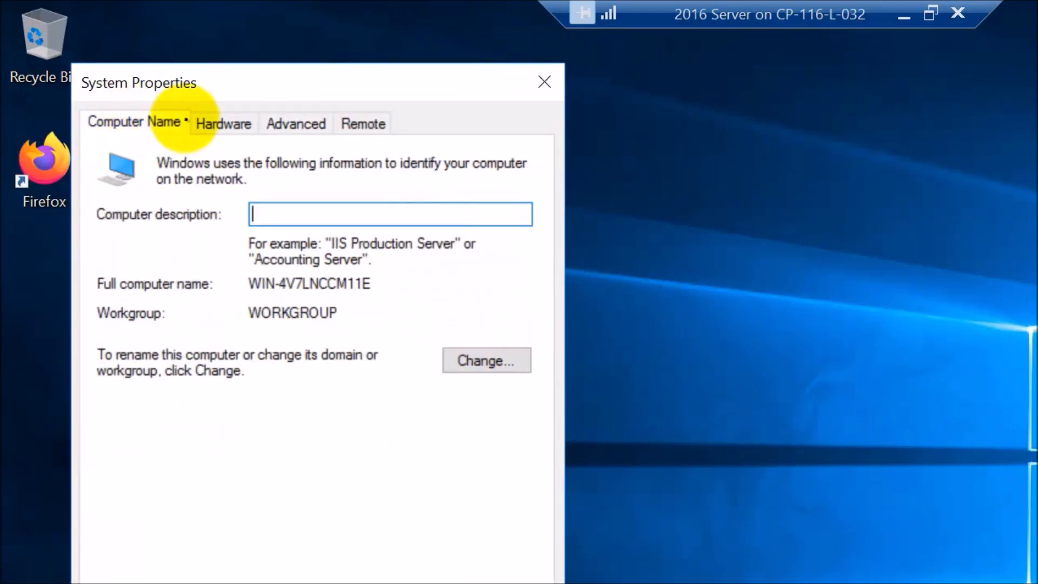
{"action": "left_click", "coordinate": [222, 123]}
{"action": "left_click", "coordinate": [300, 123]}
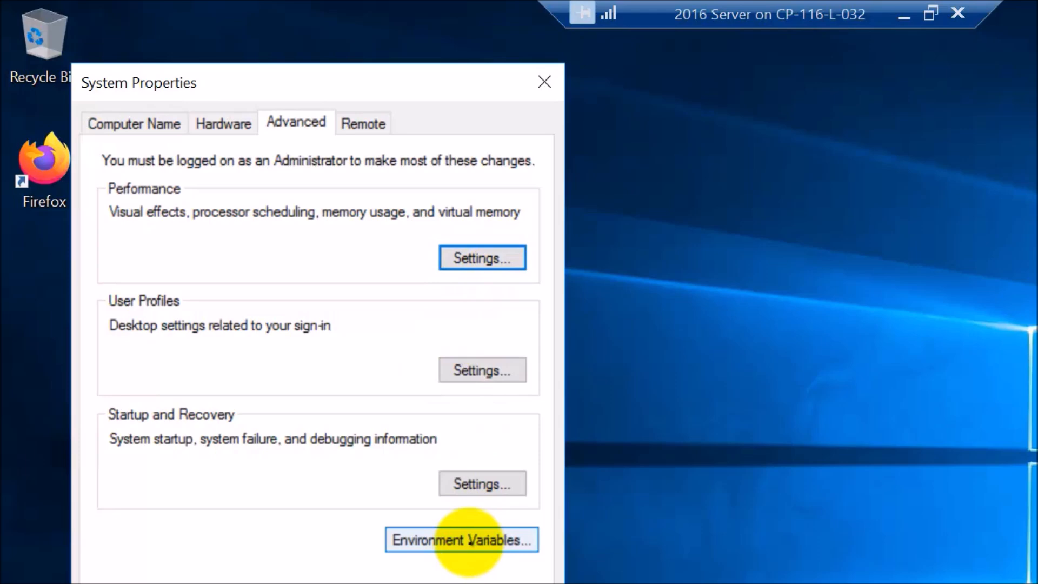
{"action": "left_click", "coordinate": [462, 540]}
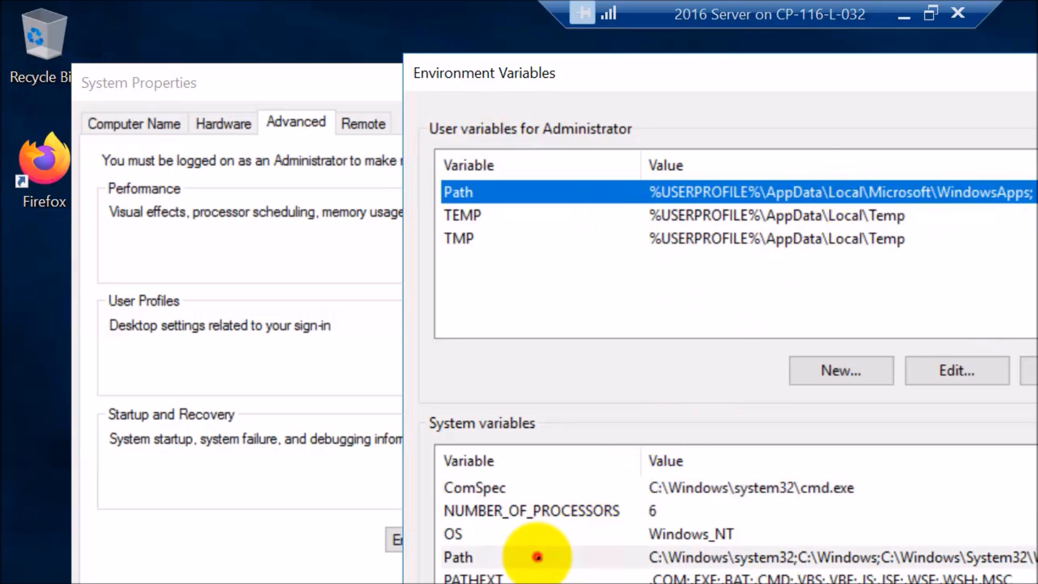
Check the system Path entries and the other system variables for Oracle references, and close the environment settings
{"action": "double_click", "coordinate": [538, 558]}
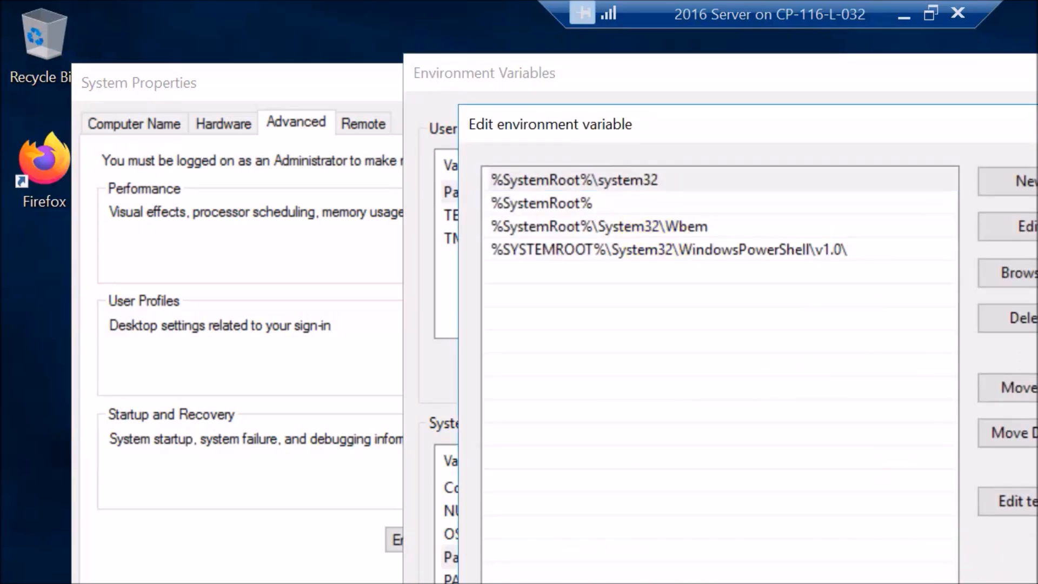
{"action": "key", "text": "Escape"}
{"action": "scroll", "coordinate": [736, 519], "scroll_direction": "down", "scroll_amount": 2}
{"action": "scroll", "coordinate": [735, 530], "scroll_direction": "down", "scroll_amount": 1}
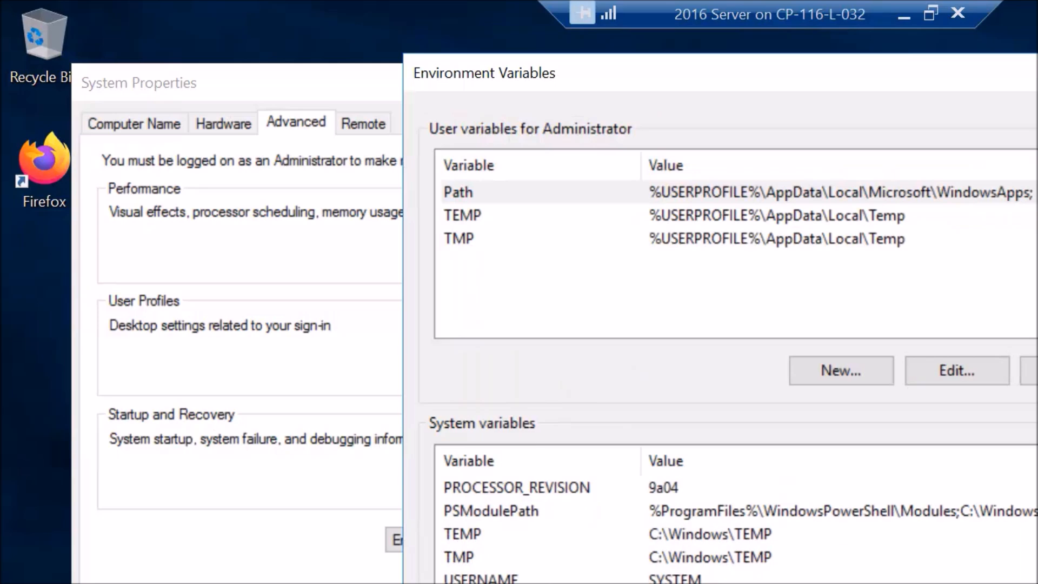
{"action": "scroll", "coordinate": [736, 530], "scroll_direction": "up", "scroll_amount": 3}
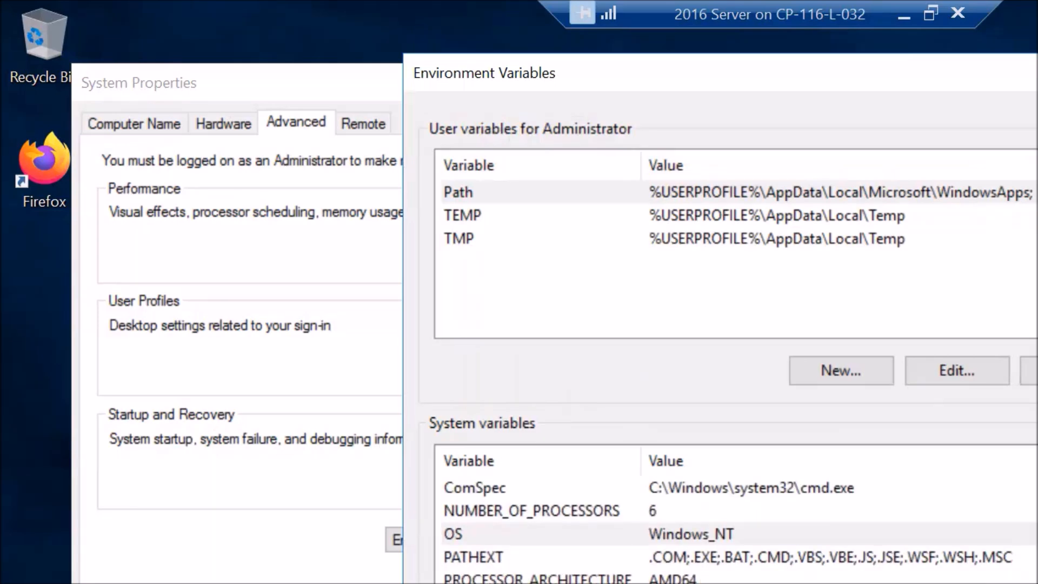
{"action": "key", "text": "Escape"}
{"action": "left_click", "coordinate": [541, 84]}
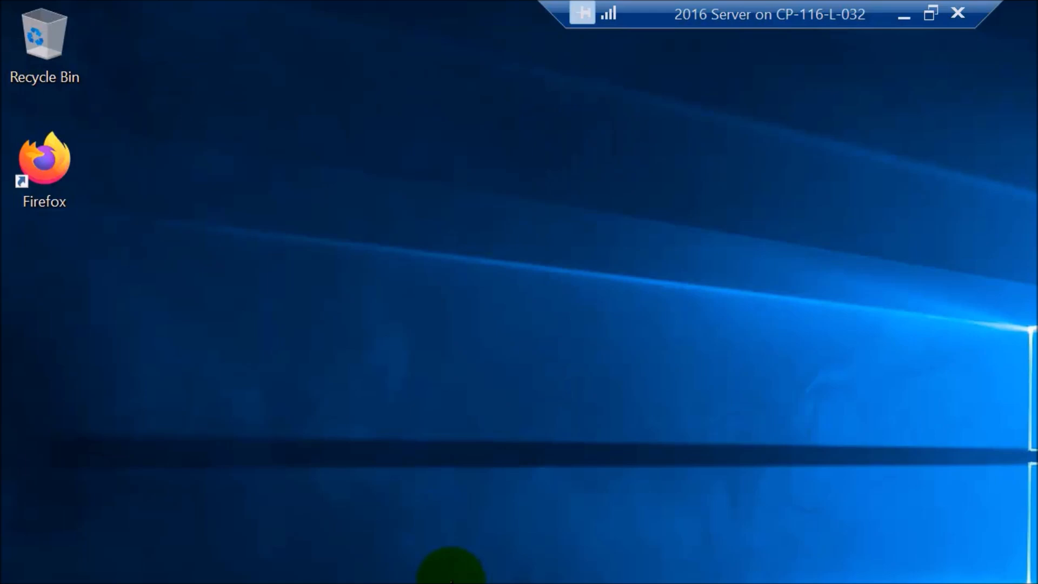
Open the Registry Editor and search its keys, values and data for "oracle"
{"action": "key", "text": "super+r"}
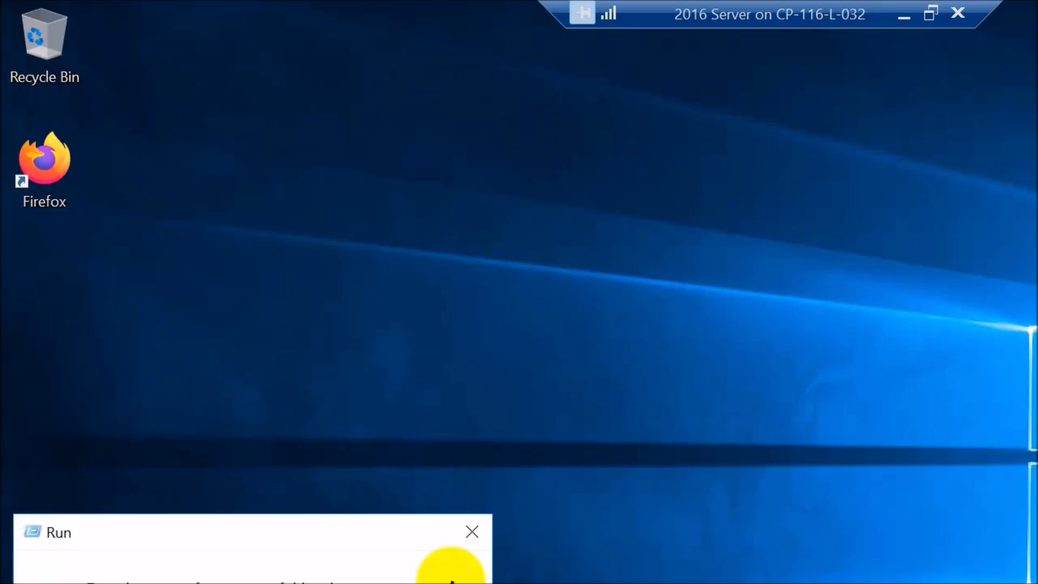
{"action": "key", "text": "Return"}
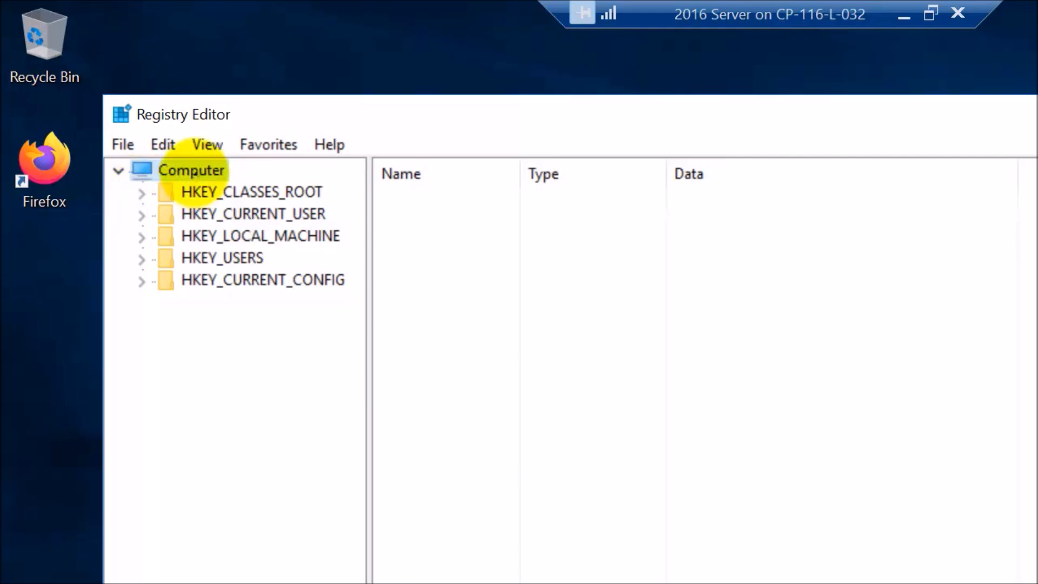
{"action": "right_click", "coordinate": [195, 172]}
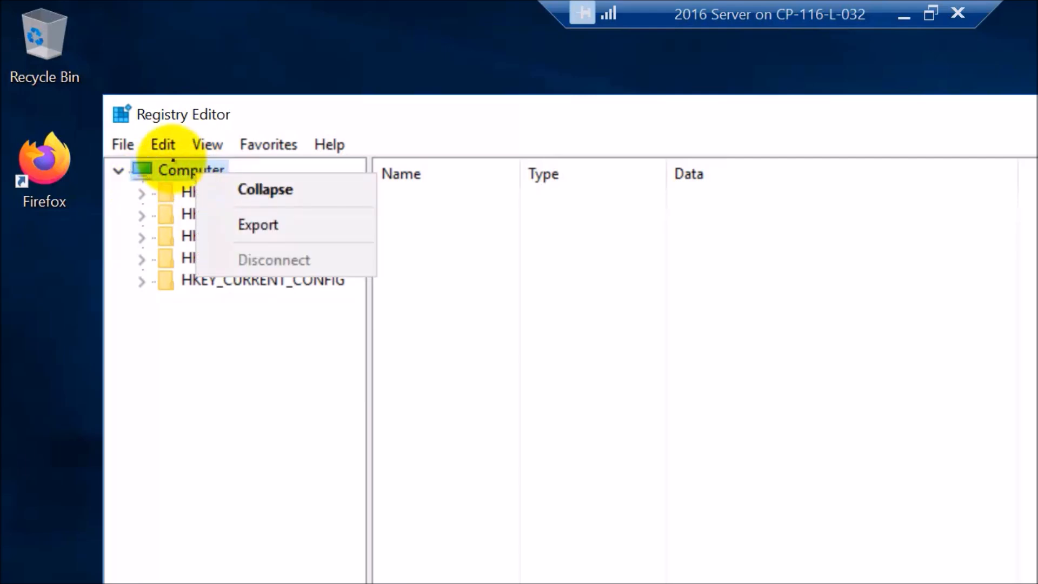
{"action": "left_click", "coordinate": [167, 145]}
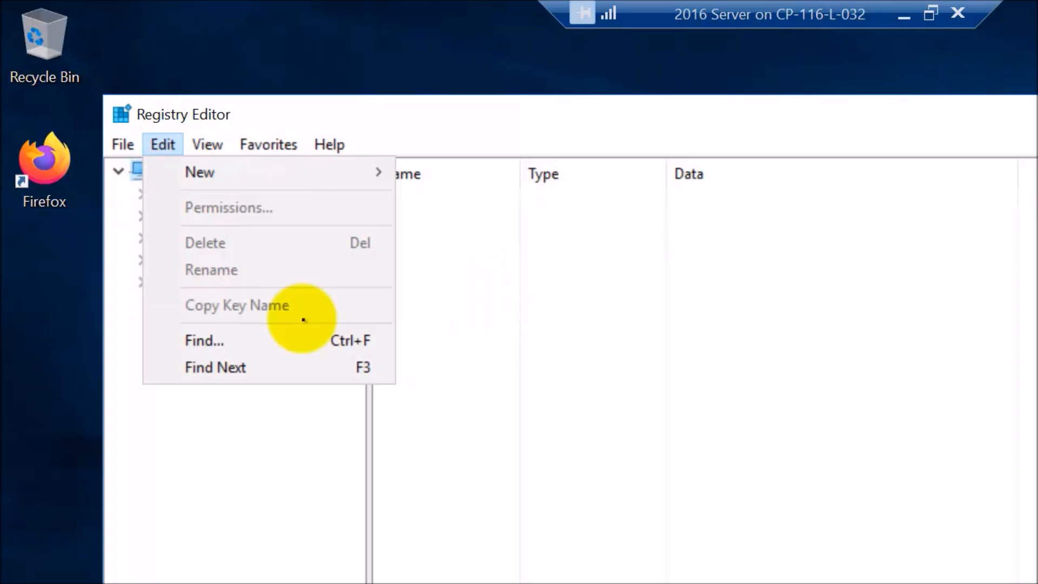
{"action": "left_click", "coordinate": [209, 340]}
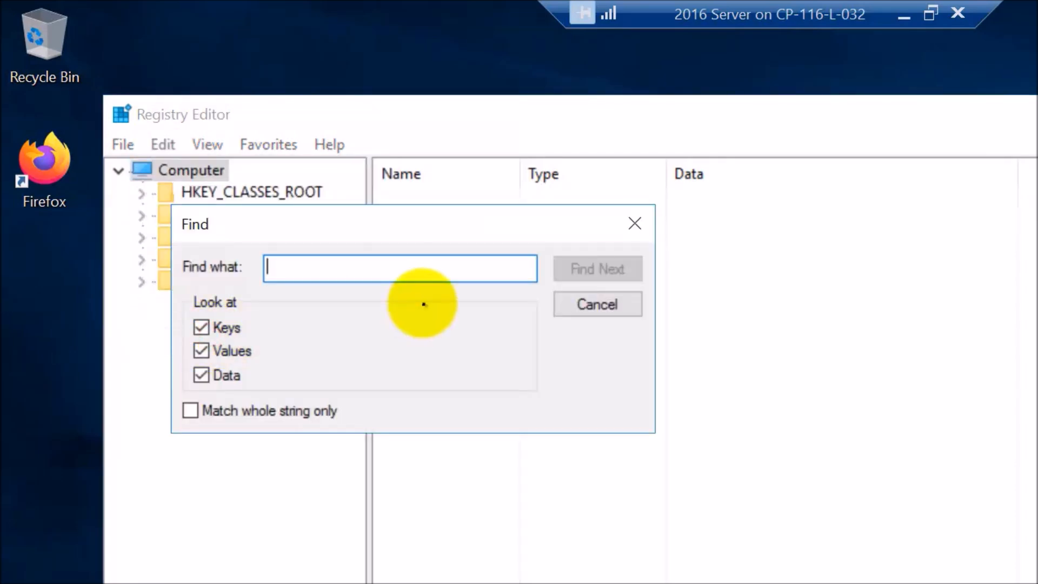
{"action": "type", "text": "oracle"}
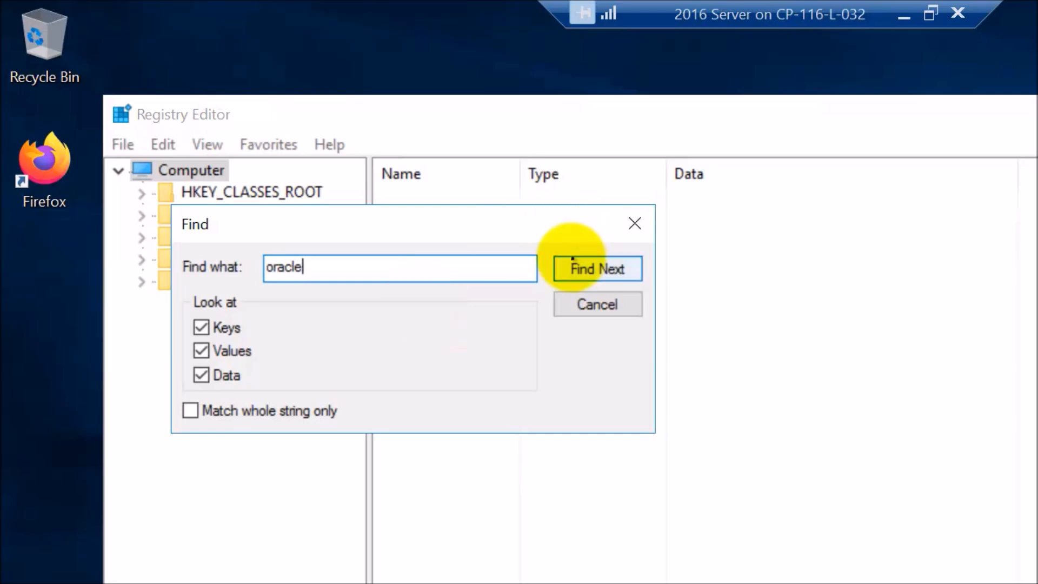
{"action": "left_click", "coordinate": [573, 259]}
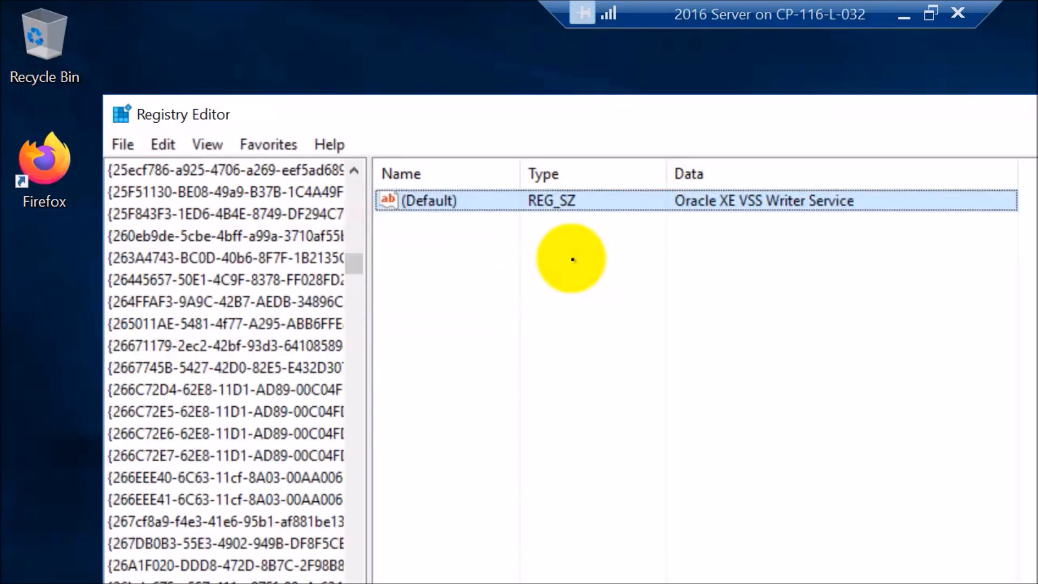
Maximize the Registry Editor and examine the HKEY_CLASSES_ROOT and HKEY_CURRENT_USER branches for leftover Oracle keys
{"action": "left_click_drag", "start_coordinate": [355, 255], "coordinate": [343, 144]}
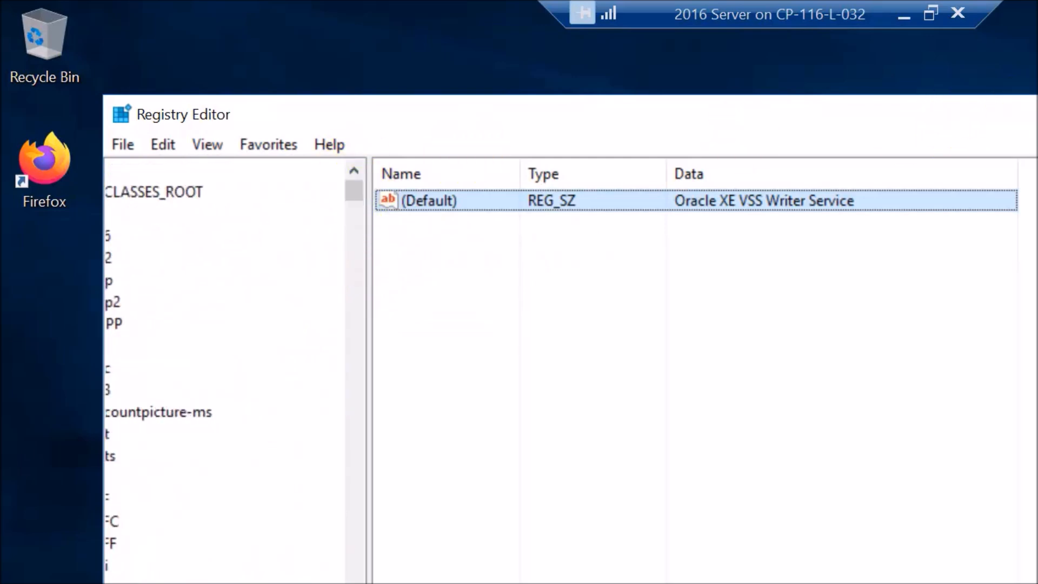
{"action": "left_click", "coordinate": [1037, 114]}
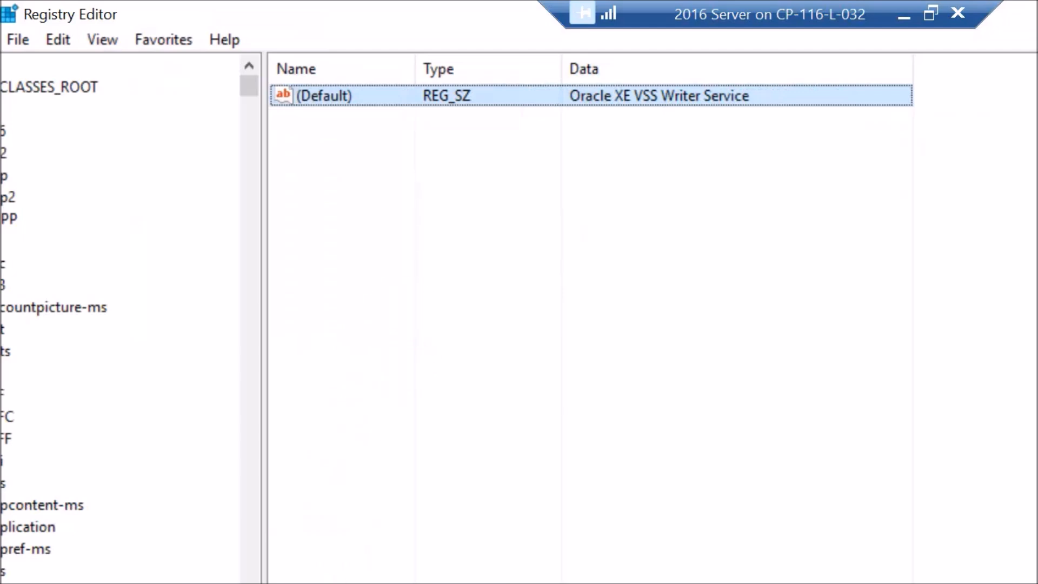
{"action": "left_click_drag", "start_coordinate": [189, 583], "coordinate": [129, 583]}
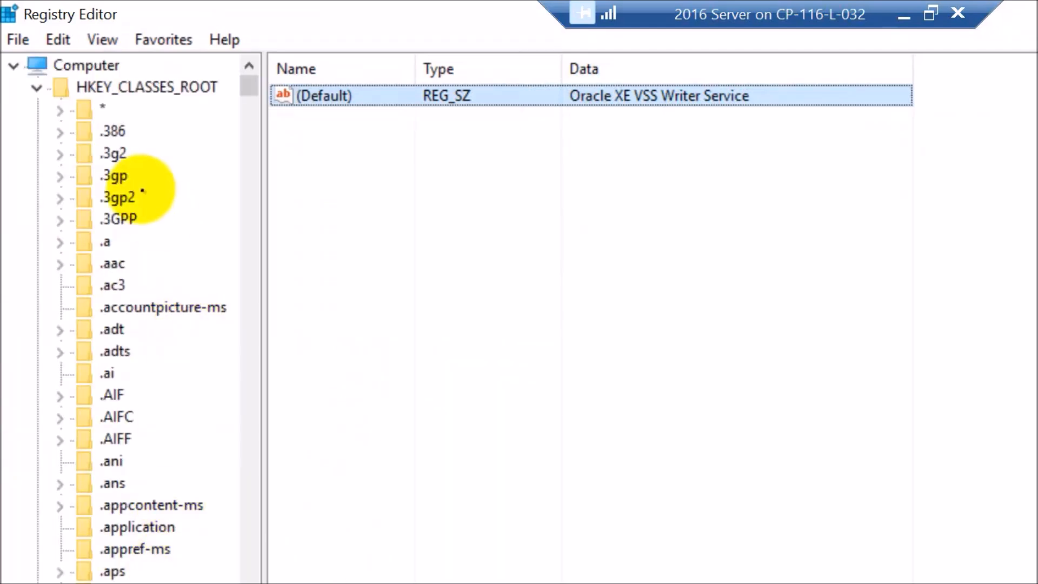
{"action": "left_click", "coordinate": [36, 88]}
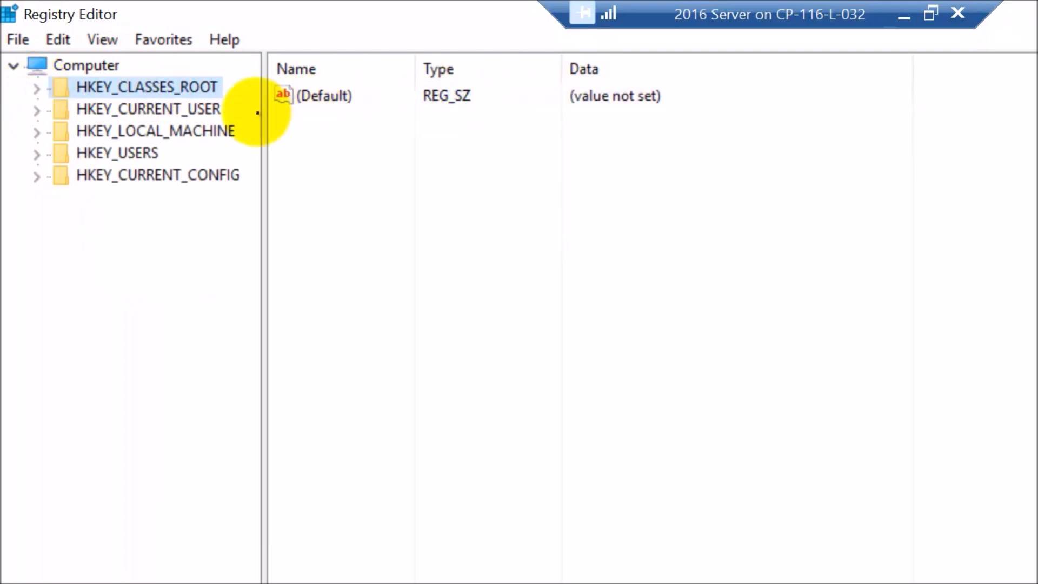
{"action": "left_click", "coordinate": [35, 87]}
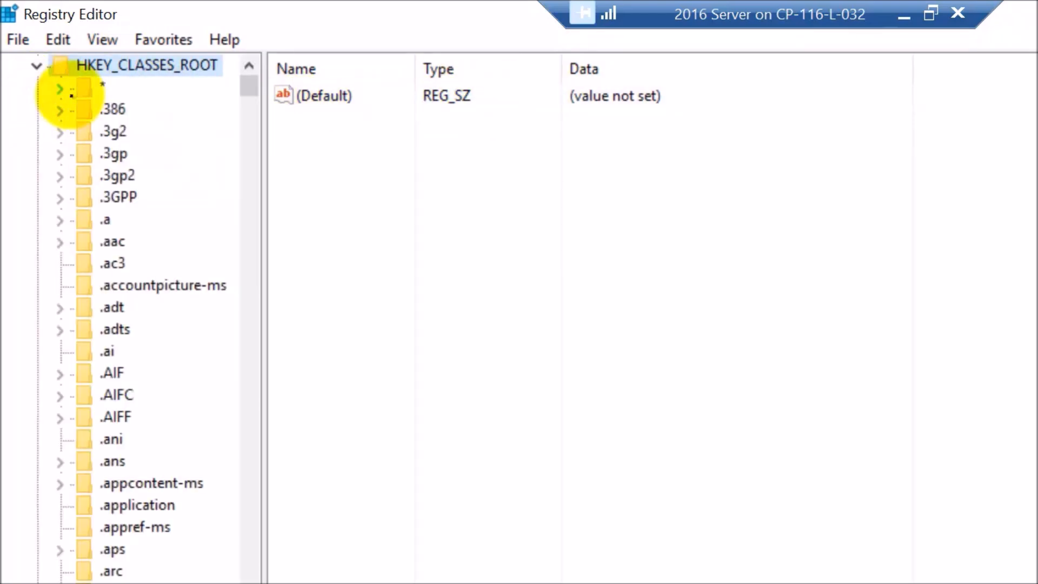
{"action": "left_click", "coordinate": [297, 97]}
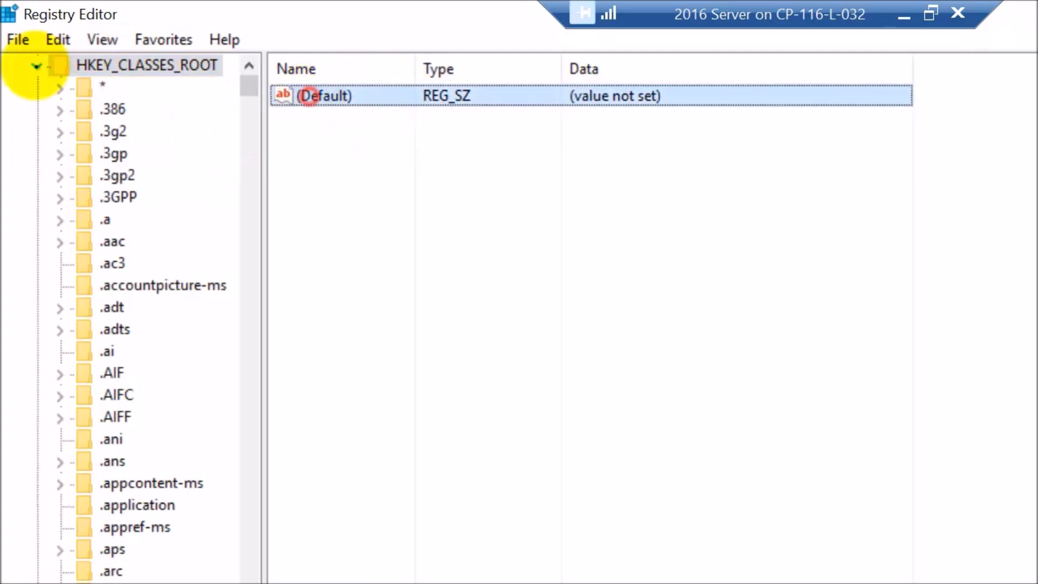
{"action": "left_click", "coordinate": [36, 65]}
{"action": "left_click", "coordinate": [116, 109]}
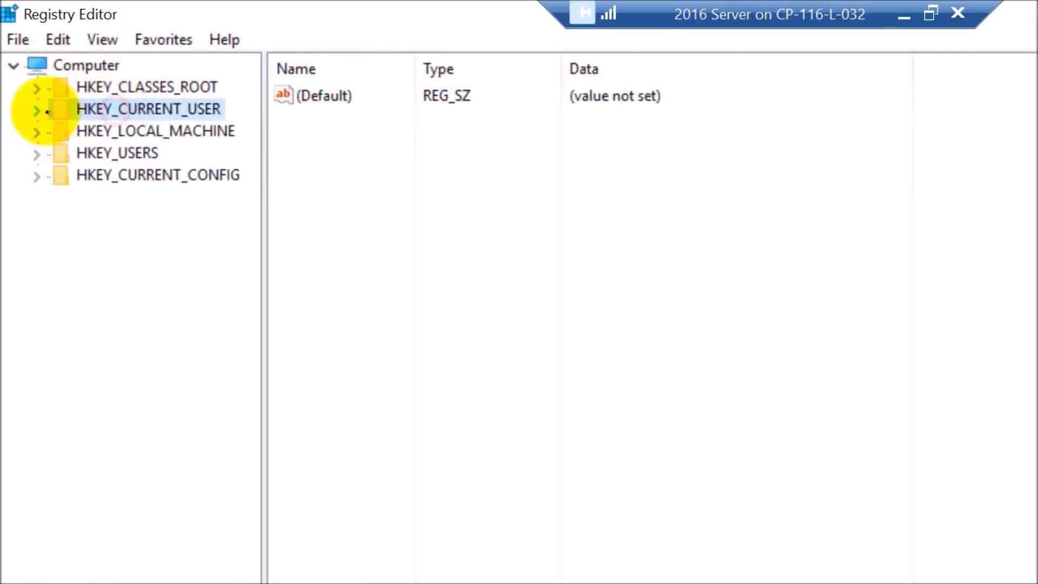
{"action": "left_click", "coordinate": [43, 111]}
{"action": "left_click", "coordinate": [38, 110]}
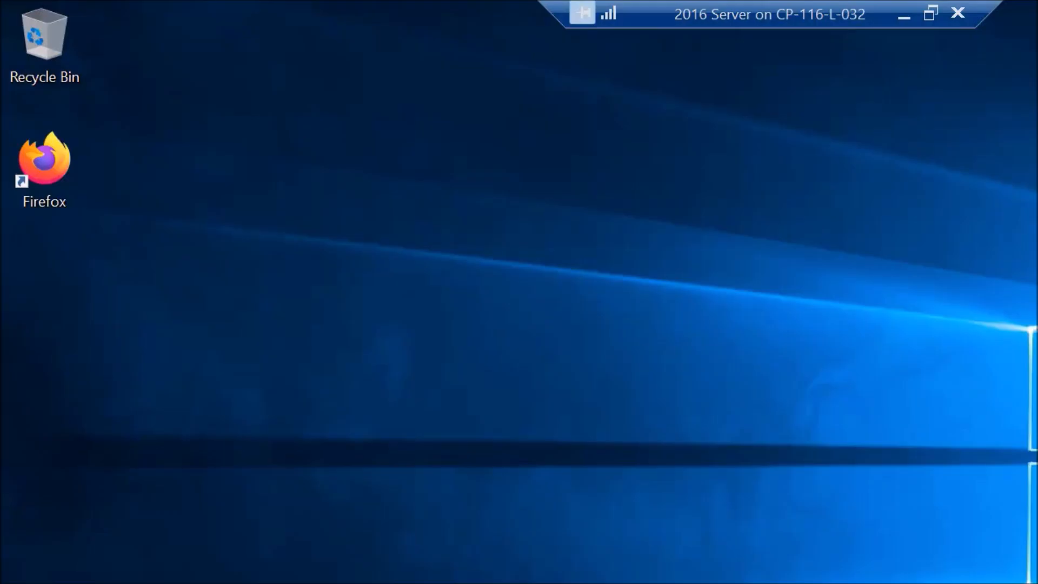
Return to the desktop and refresh it
{"action": "right_click", "coordinate": [611, 315]}
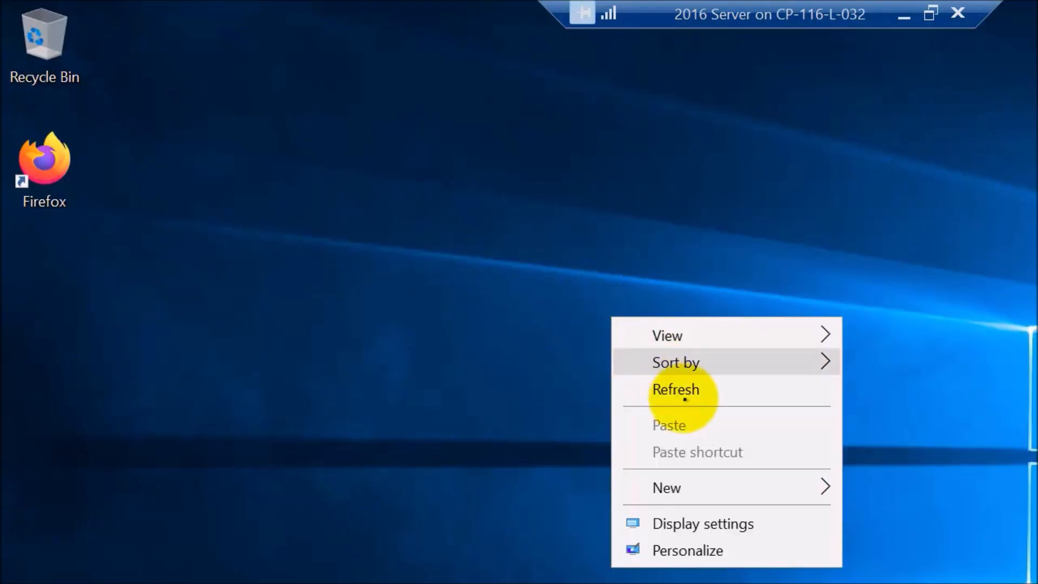
{"action": "left_click", "coordinate": [682, 391]}
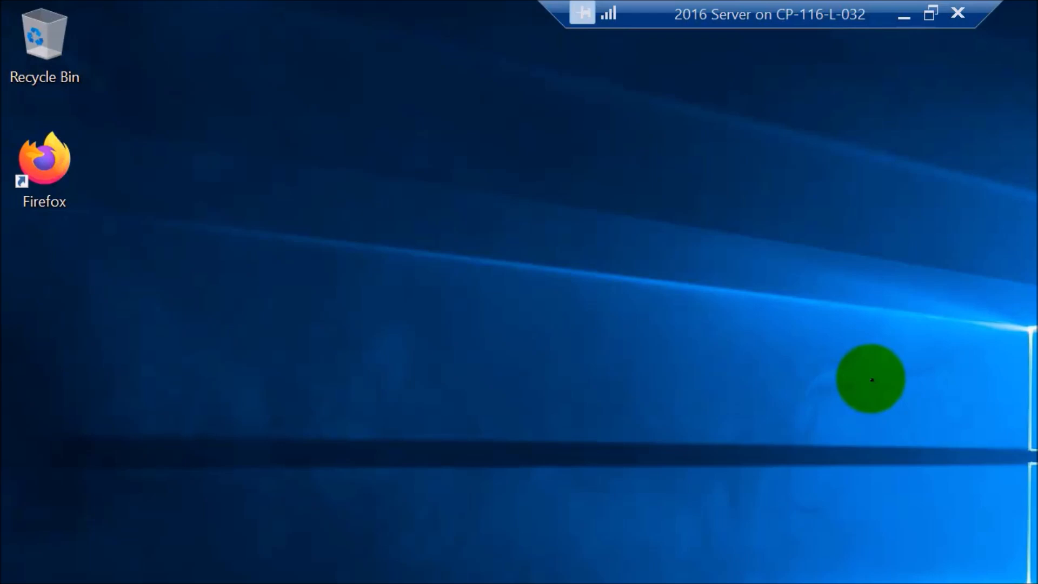